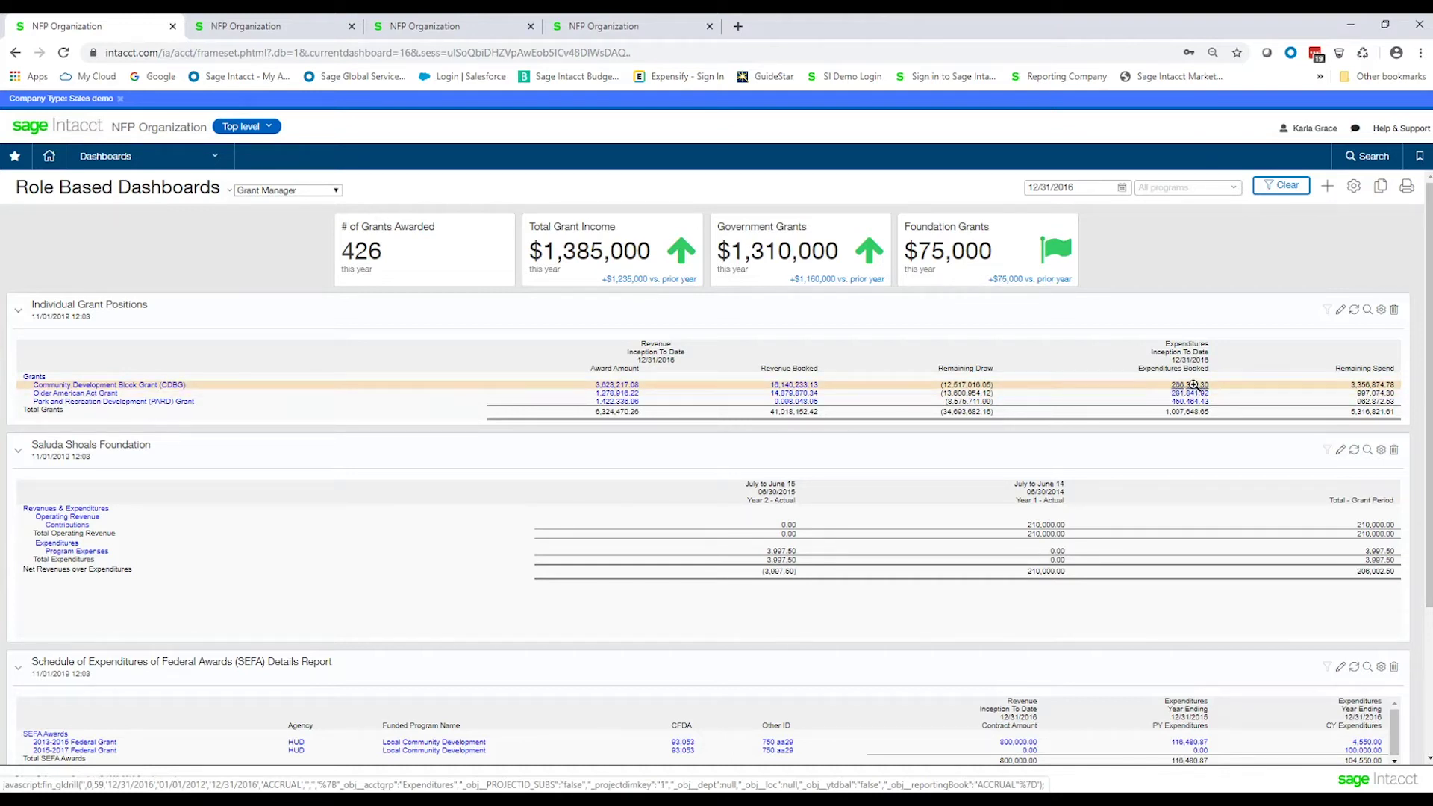
Drill into the Community Development Block Grant (CDBG) expenditures booked and review the underlying general ledger transactions
{"action": "left_click", "coordinate": [1193, 385]}
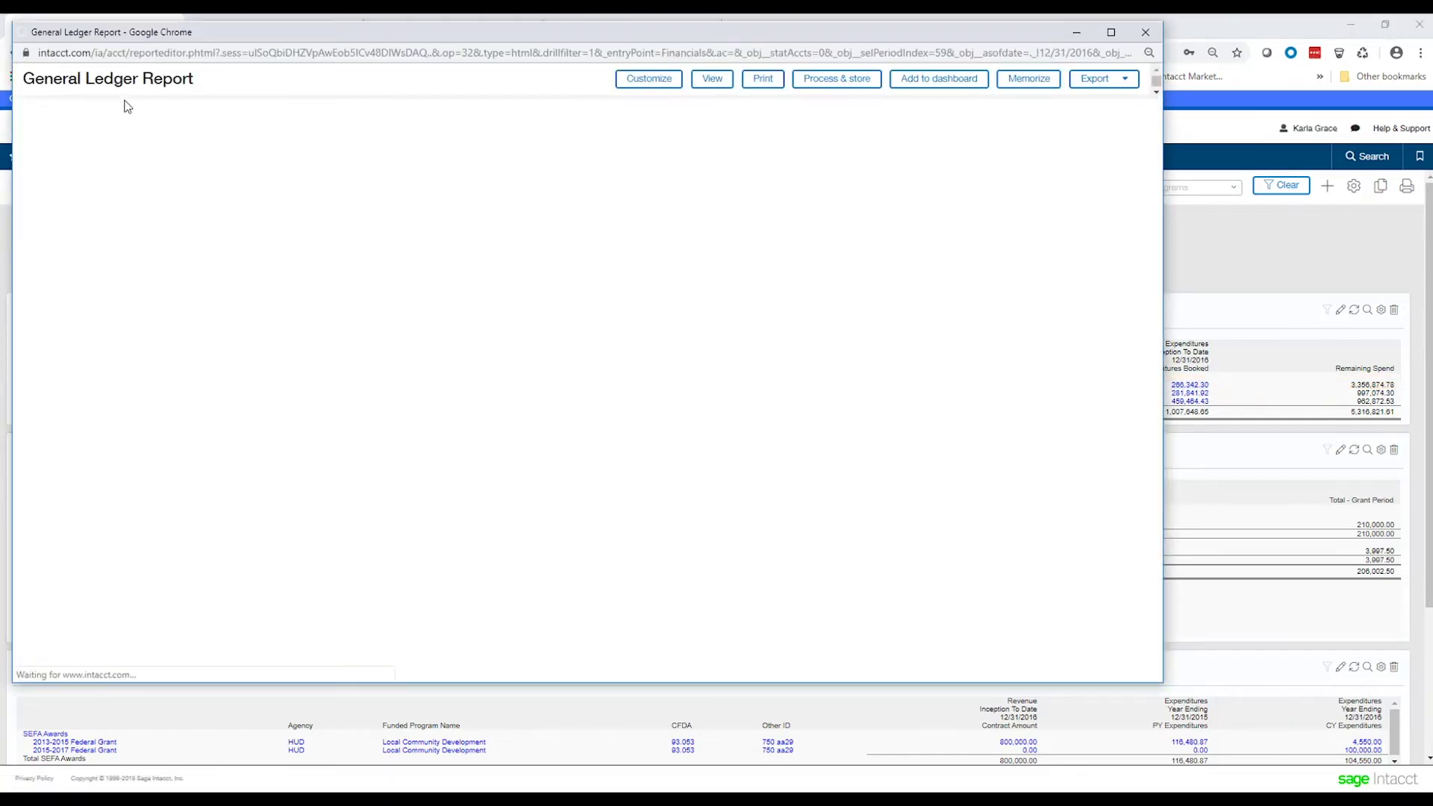
{"action": "left_click", "coordinate": [124, 88]}
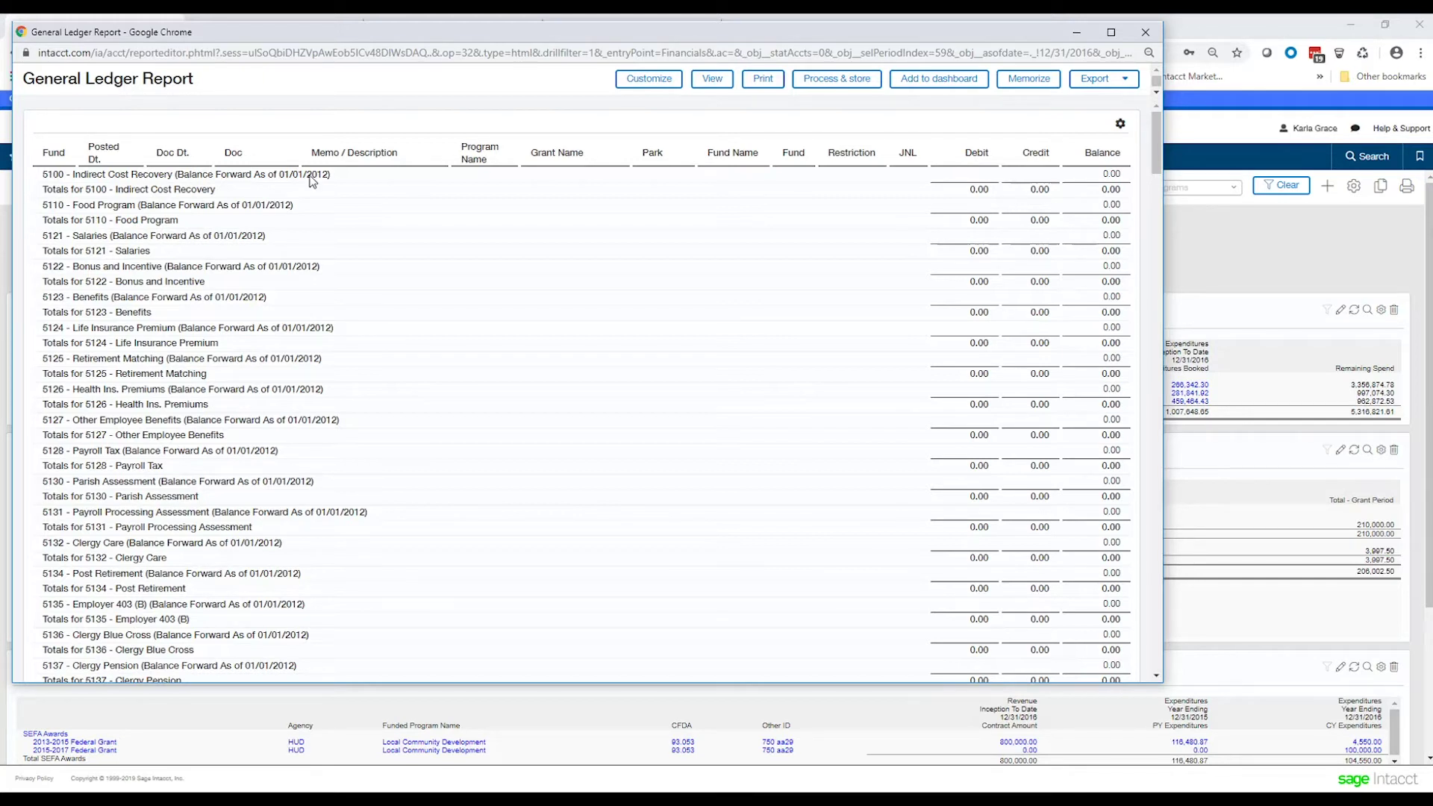
{"action": "scroll", "coordinate": [518, 404], "scroll_direction": "down", "scroll_amount": 6}
{"action": "scroll", "coordinate": [518, 403], "scroll_direction": "down", "scroll_amount": 4}
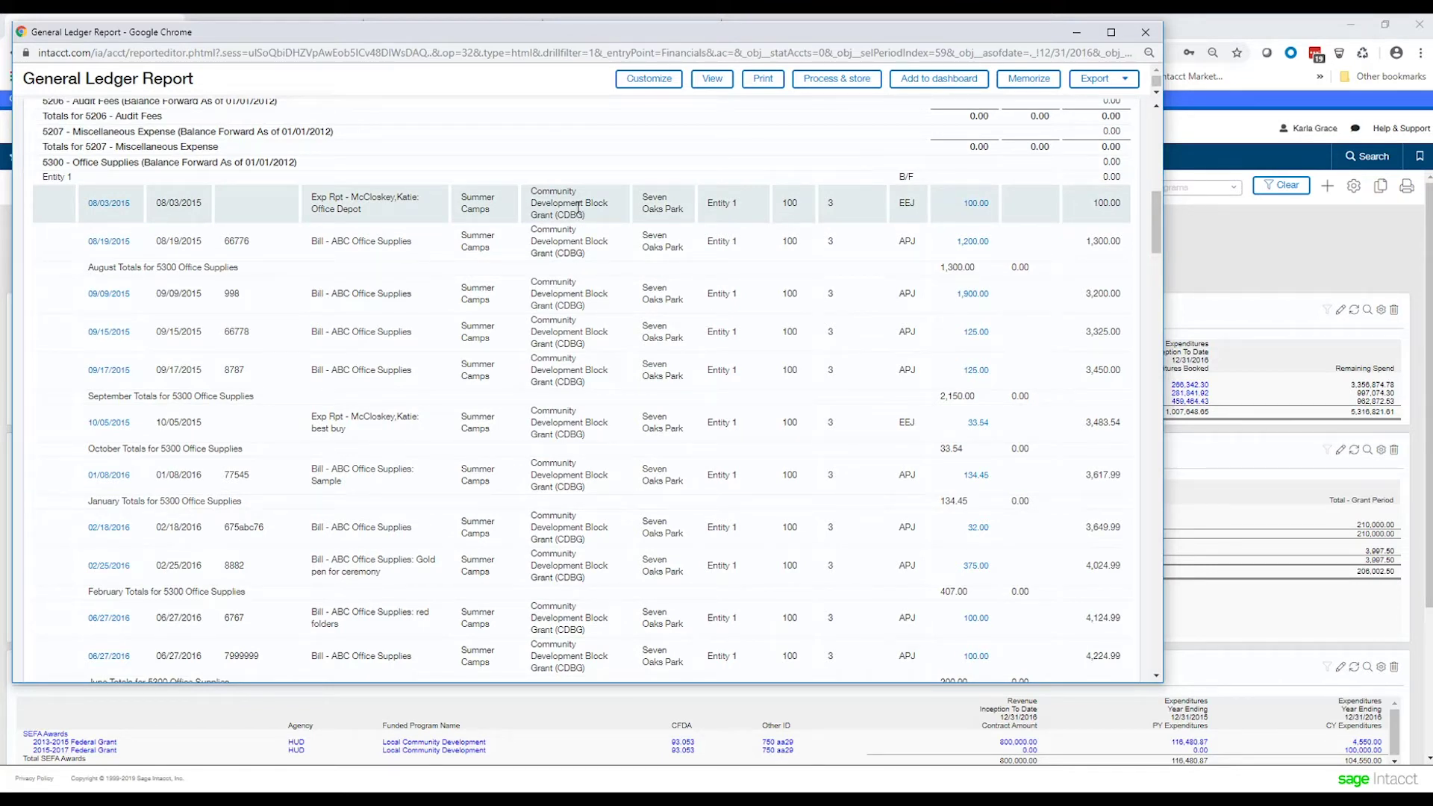
Open the 09/15/2015 ABC Office Supplies bill for 125.00, examine its grant coding, and close the report window
{"action": "left_click", "coordinate": [976, 335]}
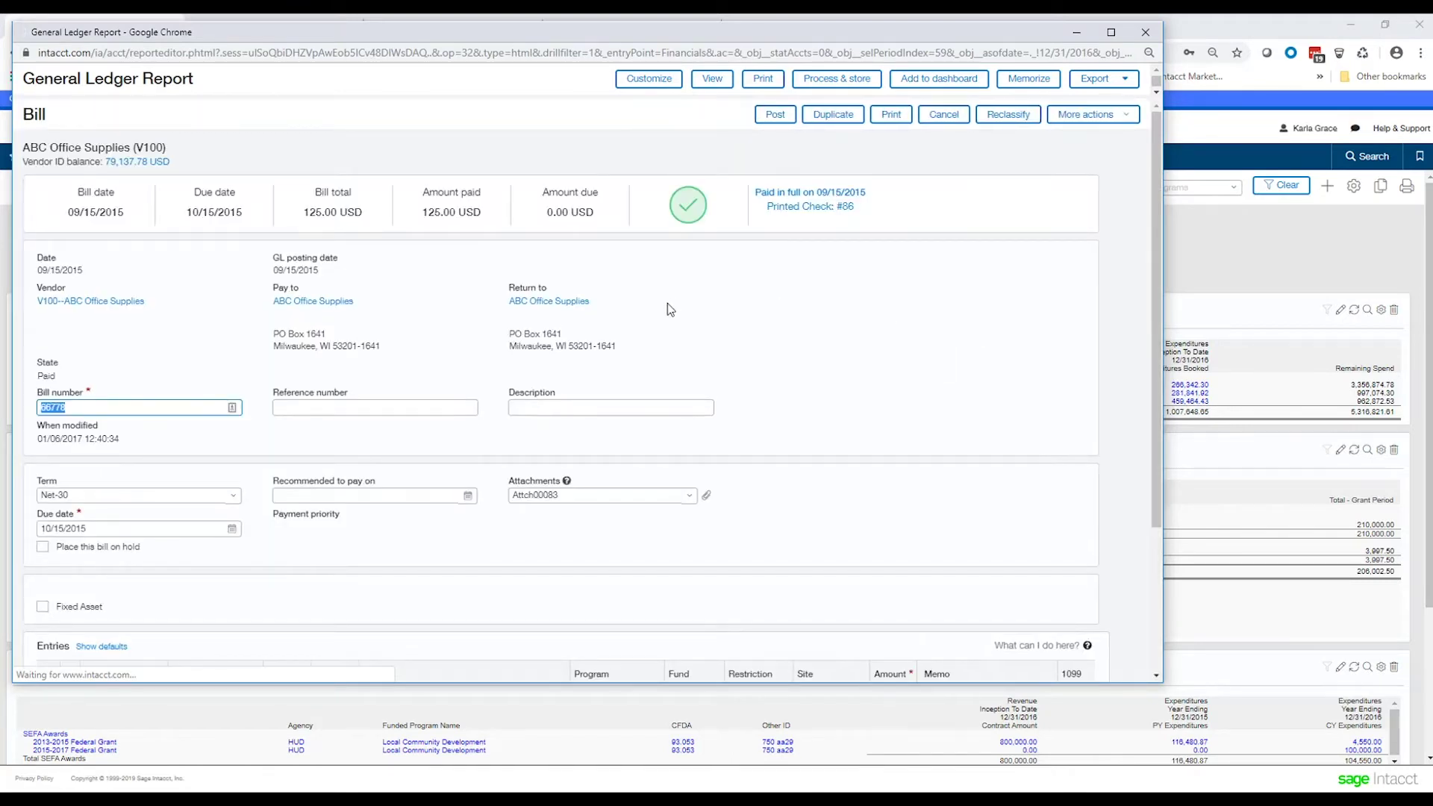
{"action": "scroll", "coordinate": [652, 328], "scroll_direction": "down", "scroll_amount": 3}
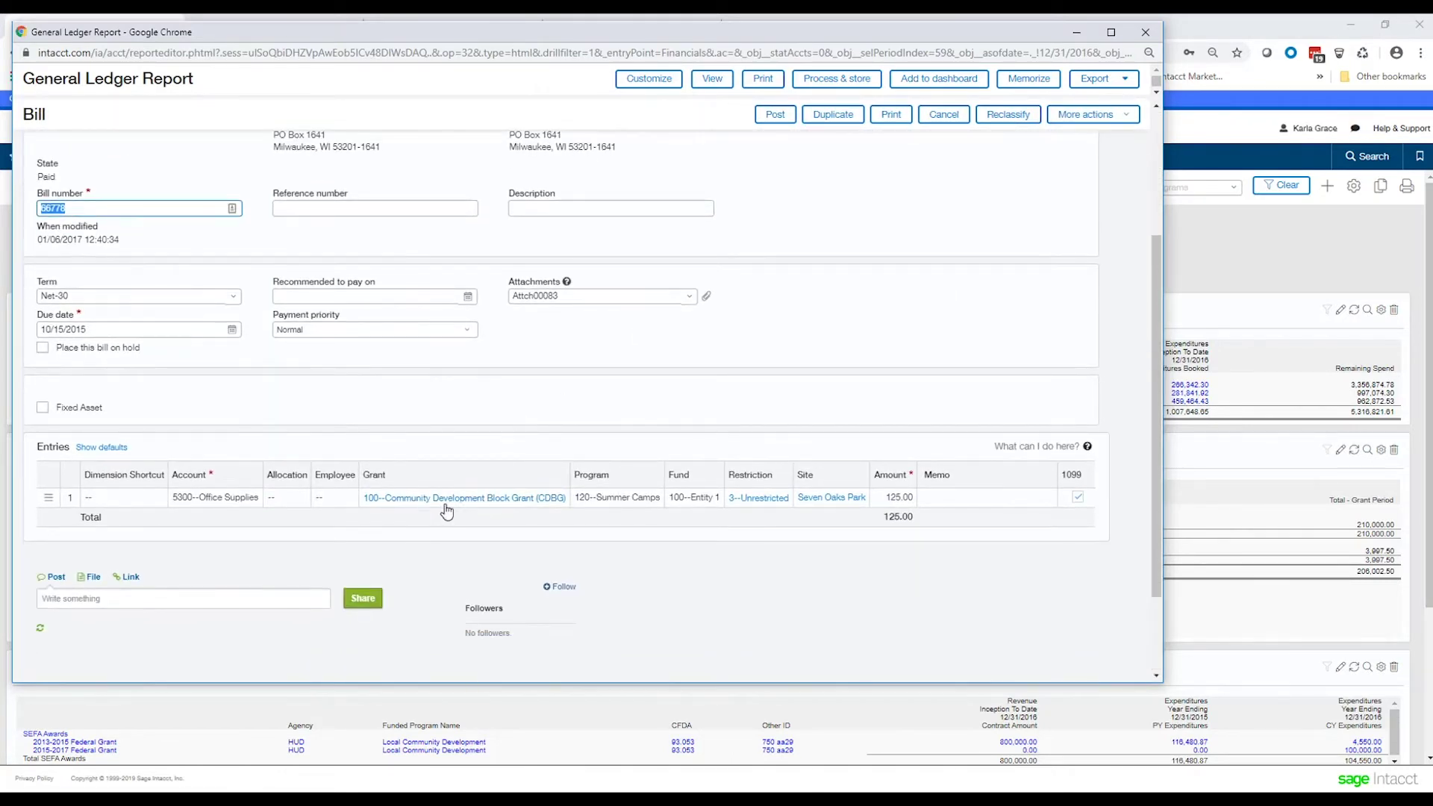
{"action": "left_click", "coordinate": [458, 507]}
{"action": "left_click", "coordinate": [1145, 34]}
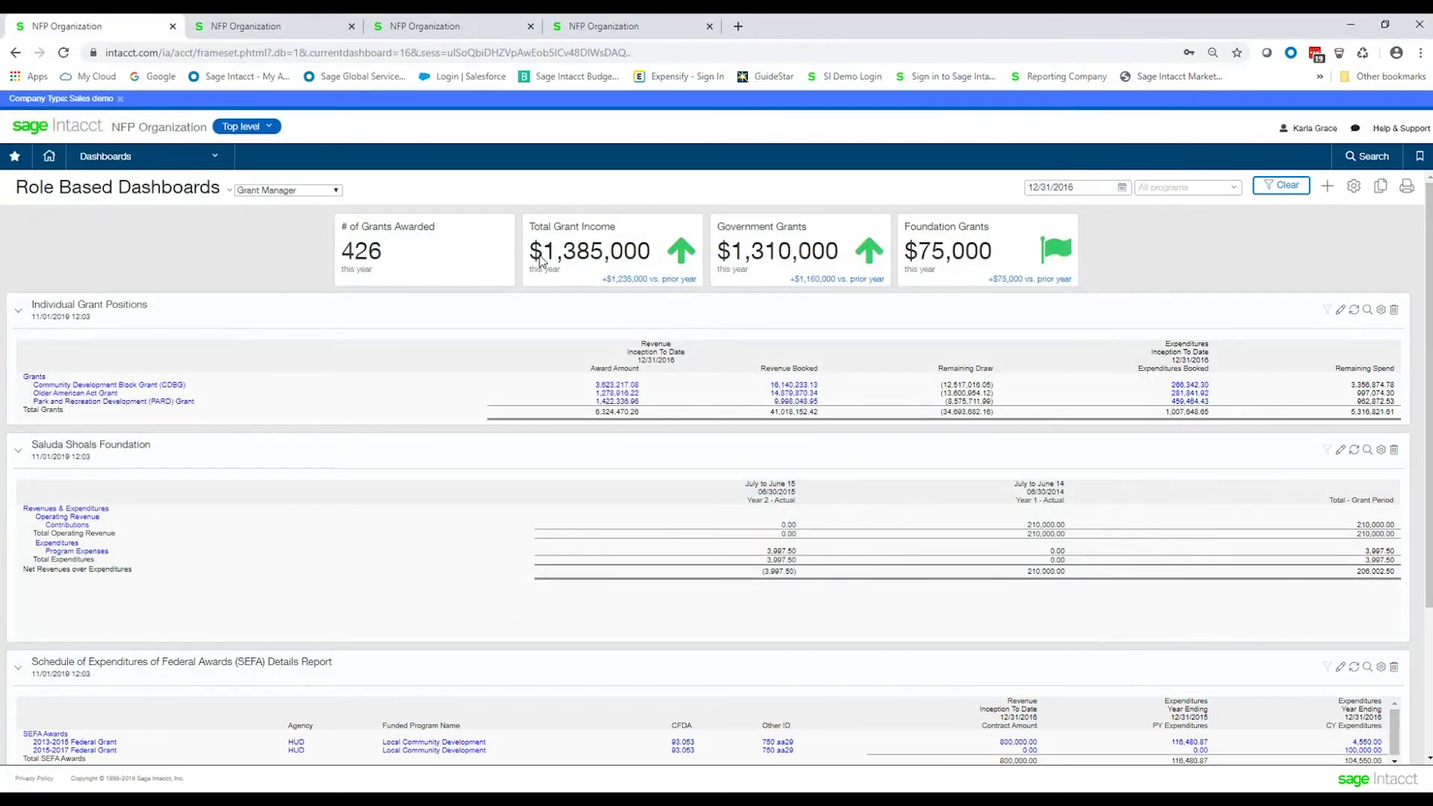
Examine the Sam's Club bill's entry line, including its grant coding and billable setting
{"action": "mouse_move", "coordinate": [541, 259]}
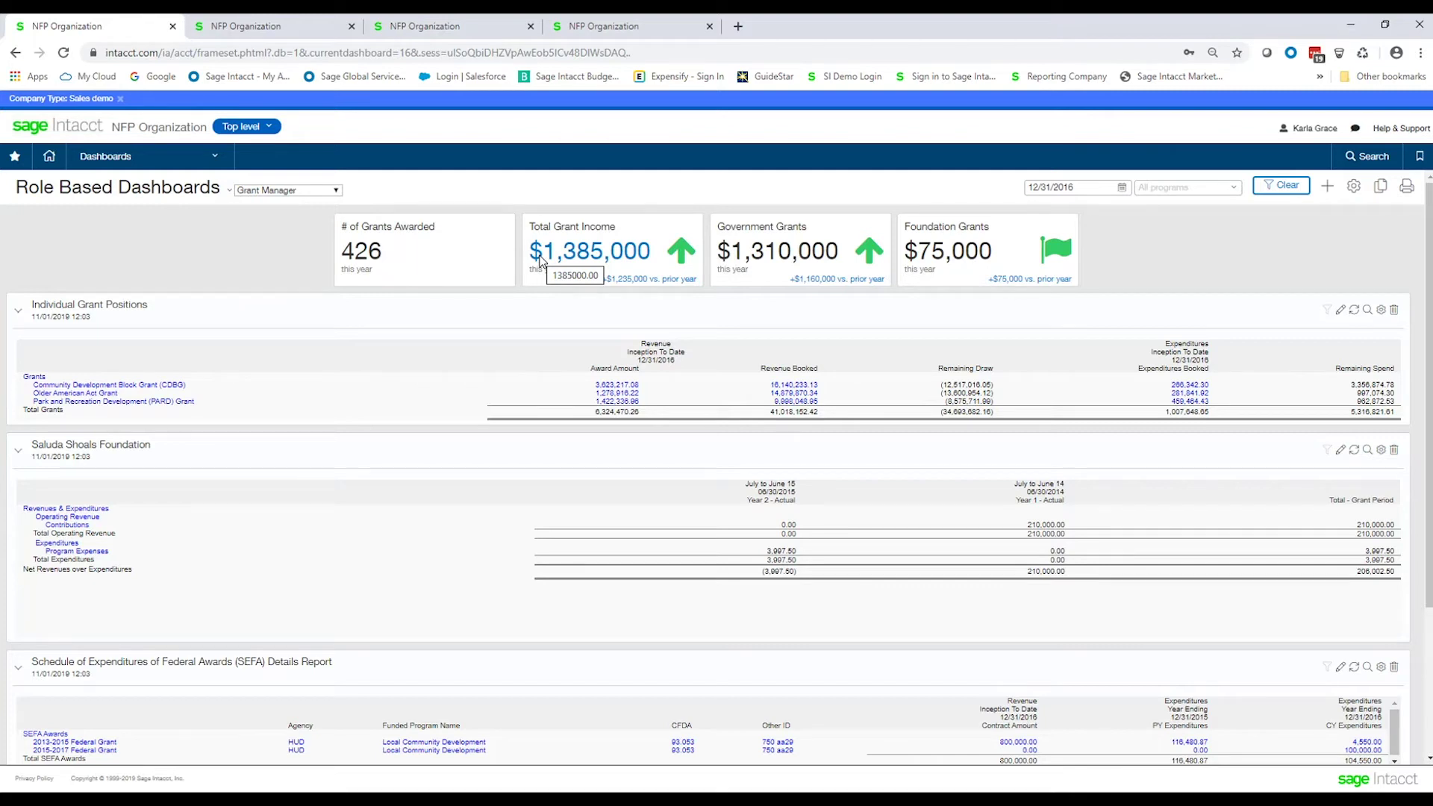
{"action": "left_click", "coordinate": [250, 27]}
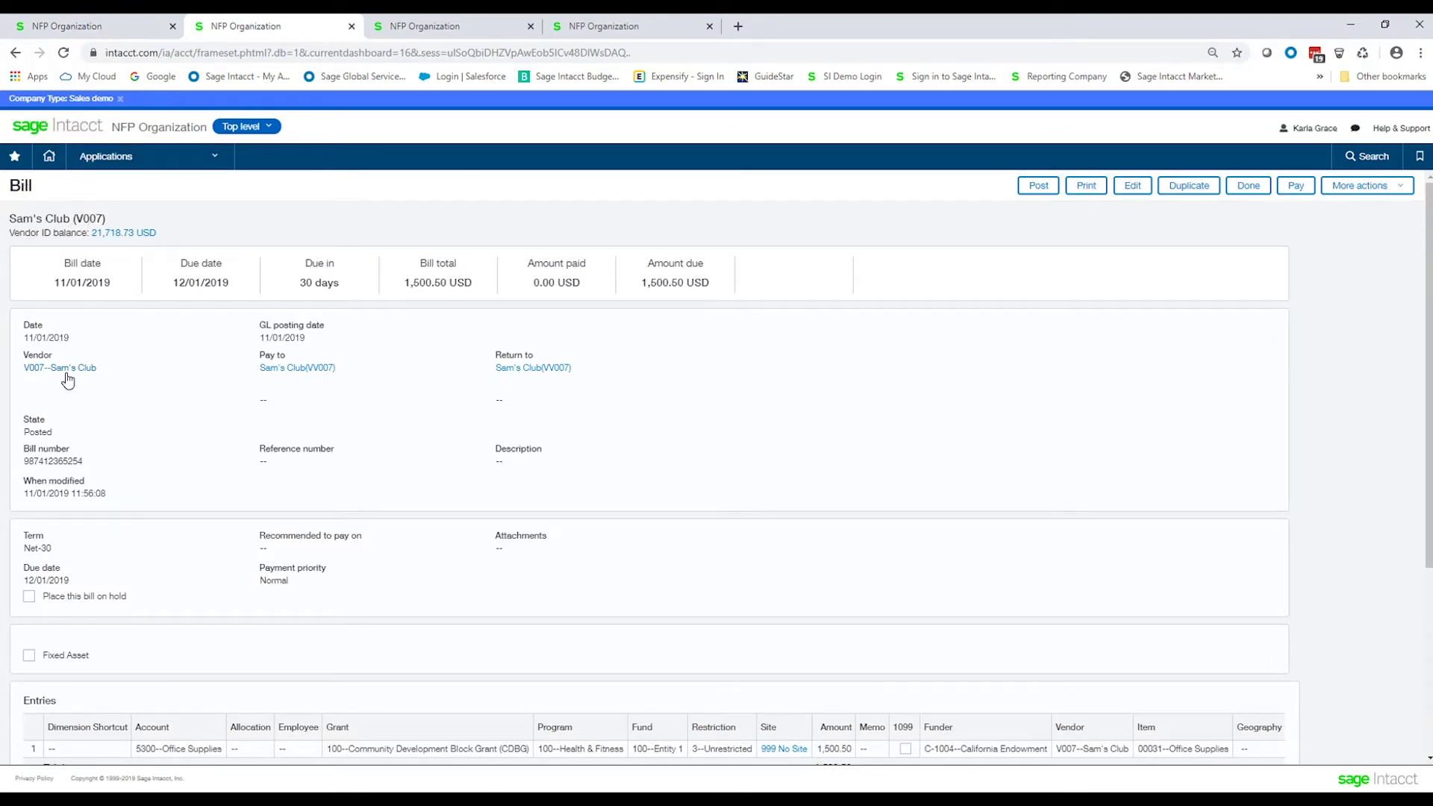
{"action": "scroll", "coordinate": [438, 536], "scroll_direction": "down", "scroll_amount": 1}
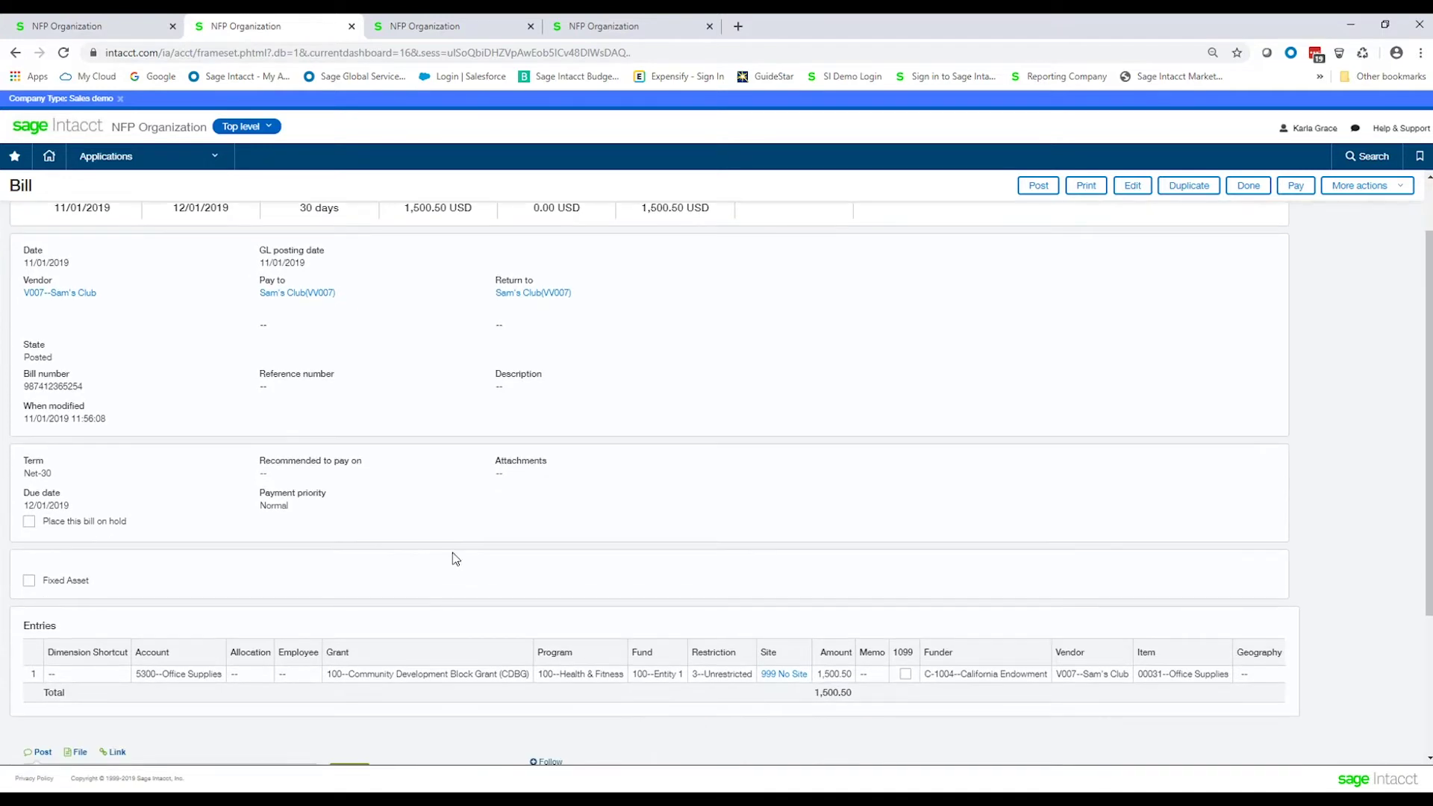
{"action": "left_click", "coordinate": [401, 676]}
{"action": "scroll", "coordinate": [414, 486], "scroll_direction": "up", "scroll_amount": 1}
{"action": "scroll", "coordinate": [413, 488], "scroll_direction": "down", "scroll_amount": 3}
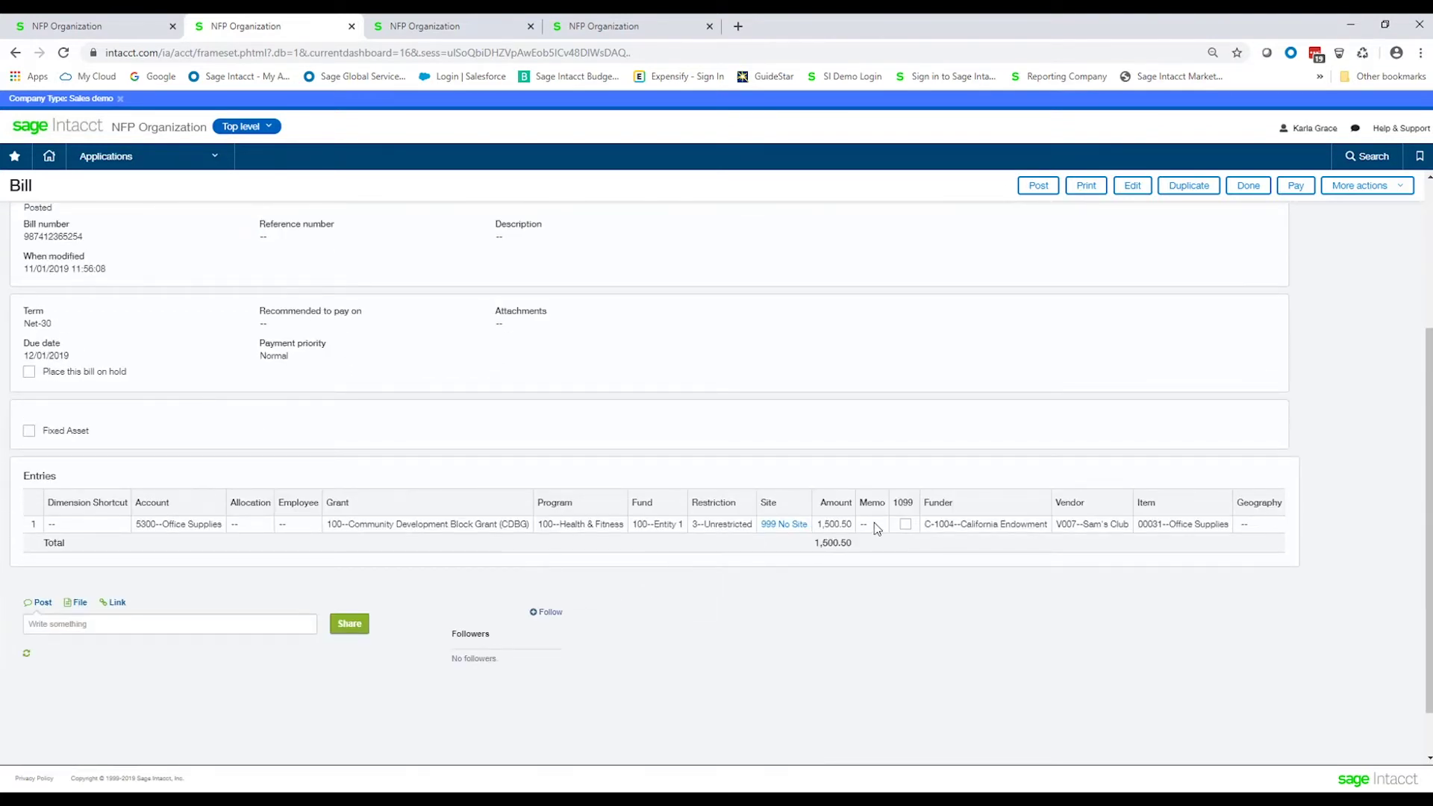
{"action": "left_click", "coordinate": [685, 545]}
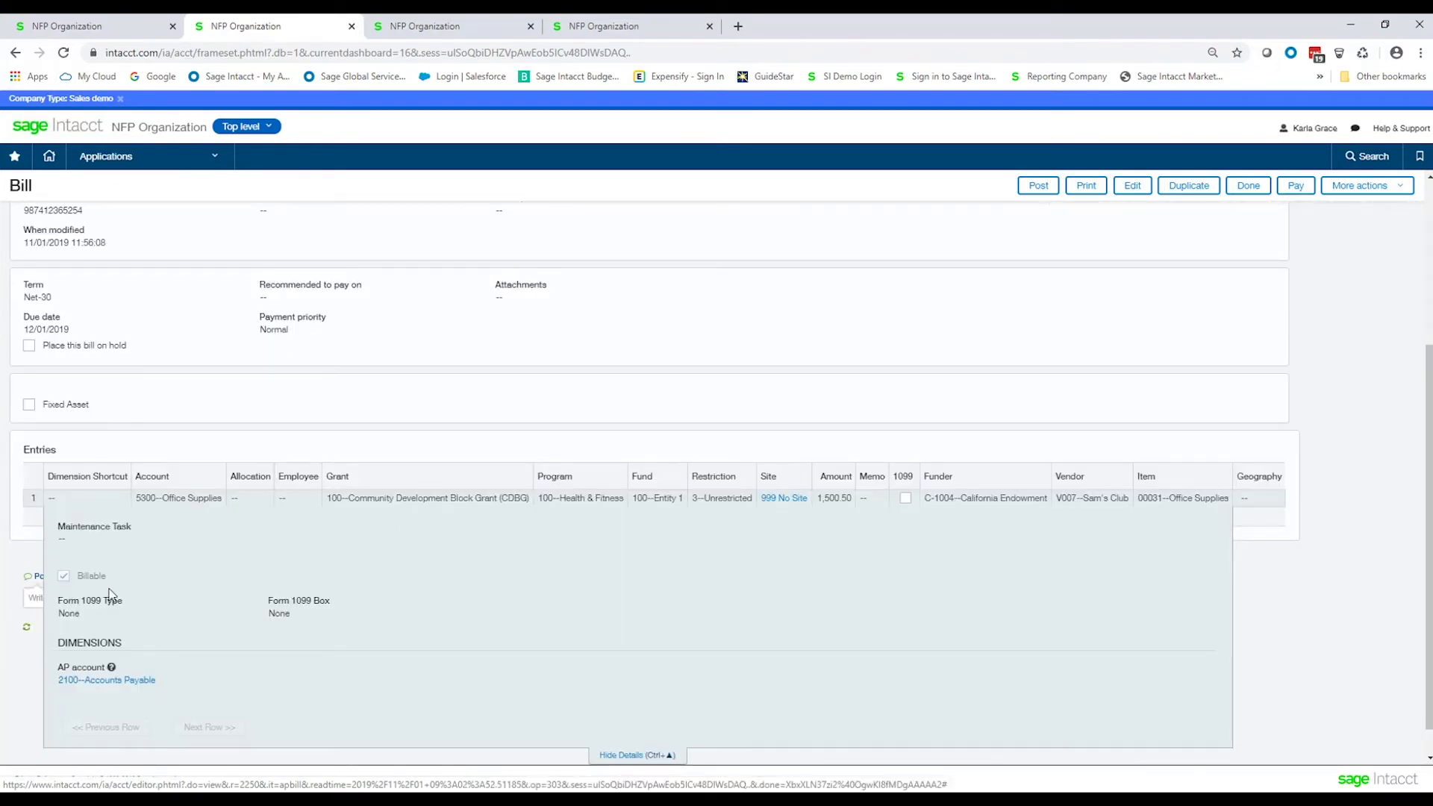
{"action": "key", "text": "ctrl"}
Examine the employee timesheet's time entry for its grant assignment and billable setting
{"action": "left_click", "coordinate": [450, 29]}
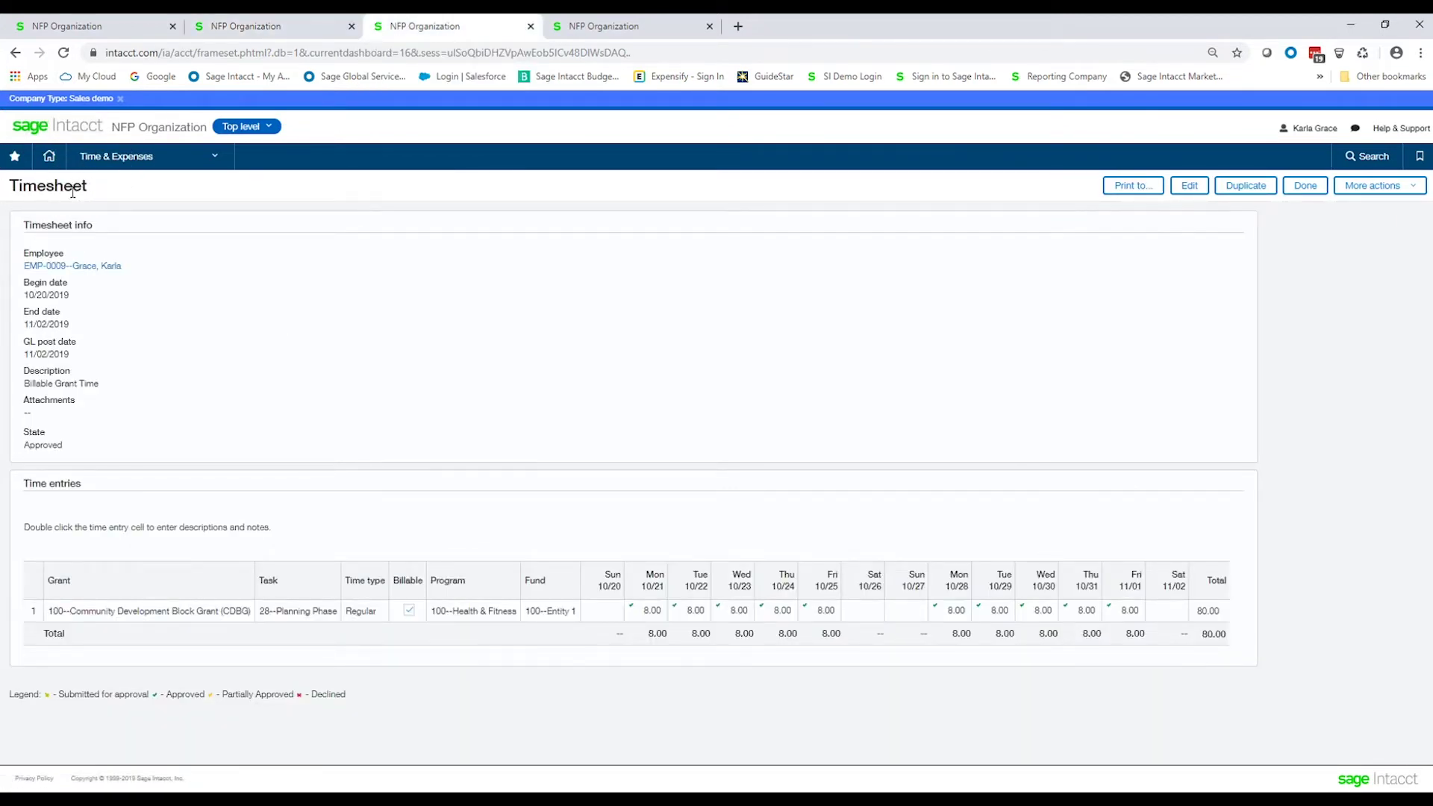
{"action": "left_click", "coordinate": [150, 619]}
{"action": "left_click", "coordinate": [414, 619]}
Open the Generate Invoices page of the Grants application
{"action": "left_click", "coordinate": [618, 34]}
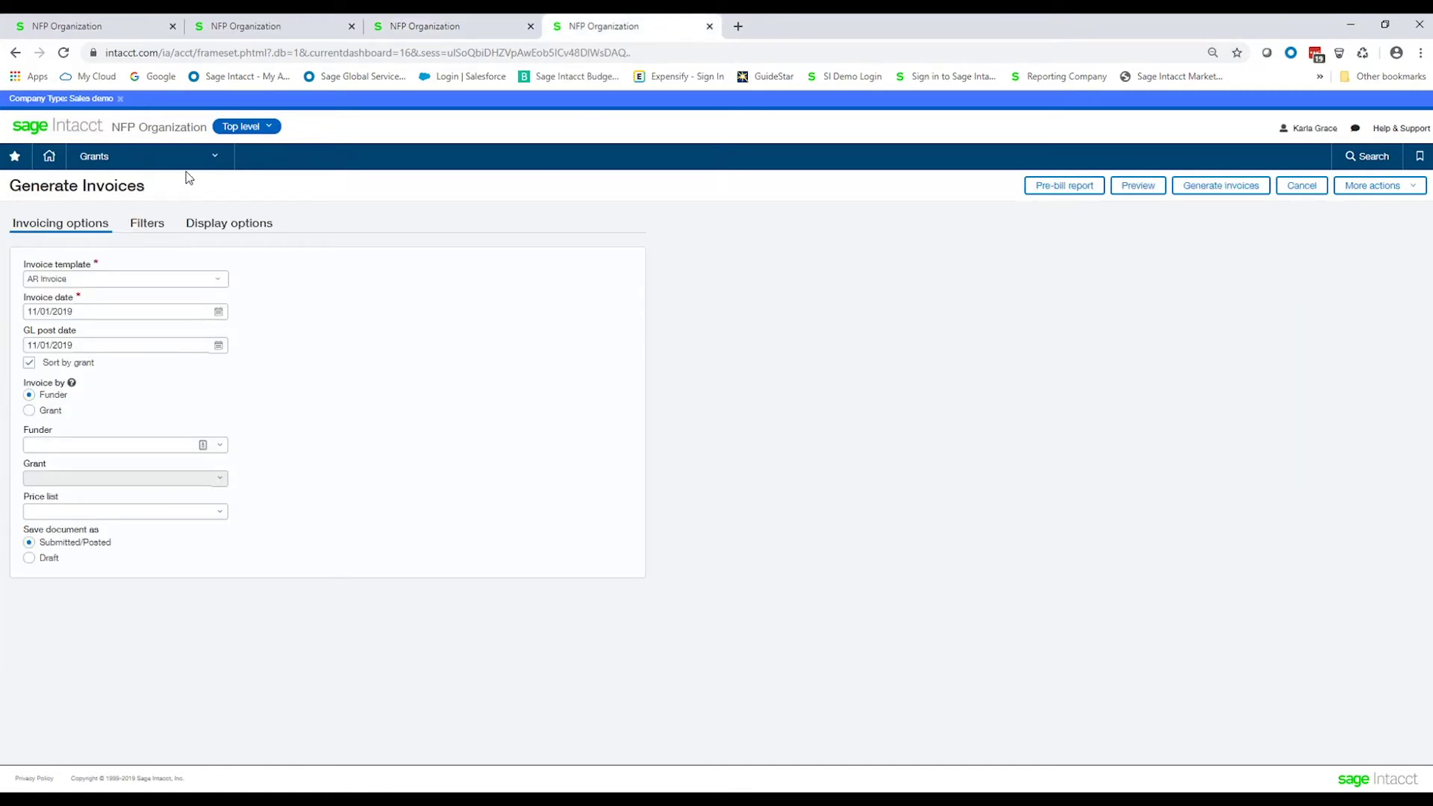
{"action": "left_click", "coordinate": [214, 159]}
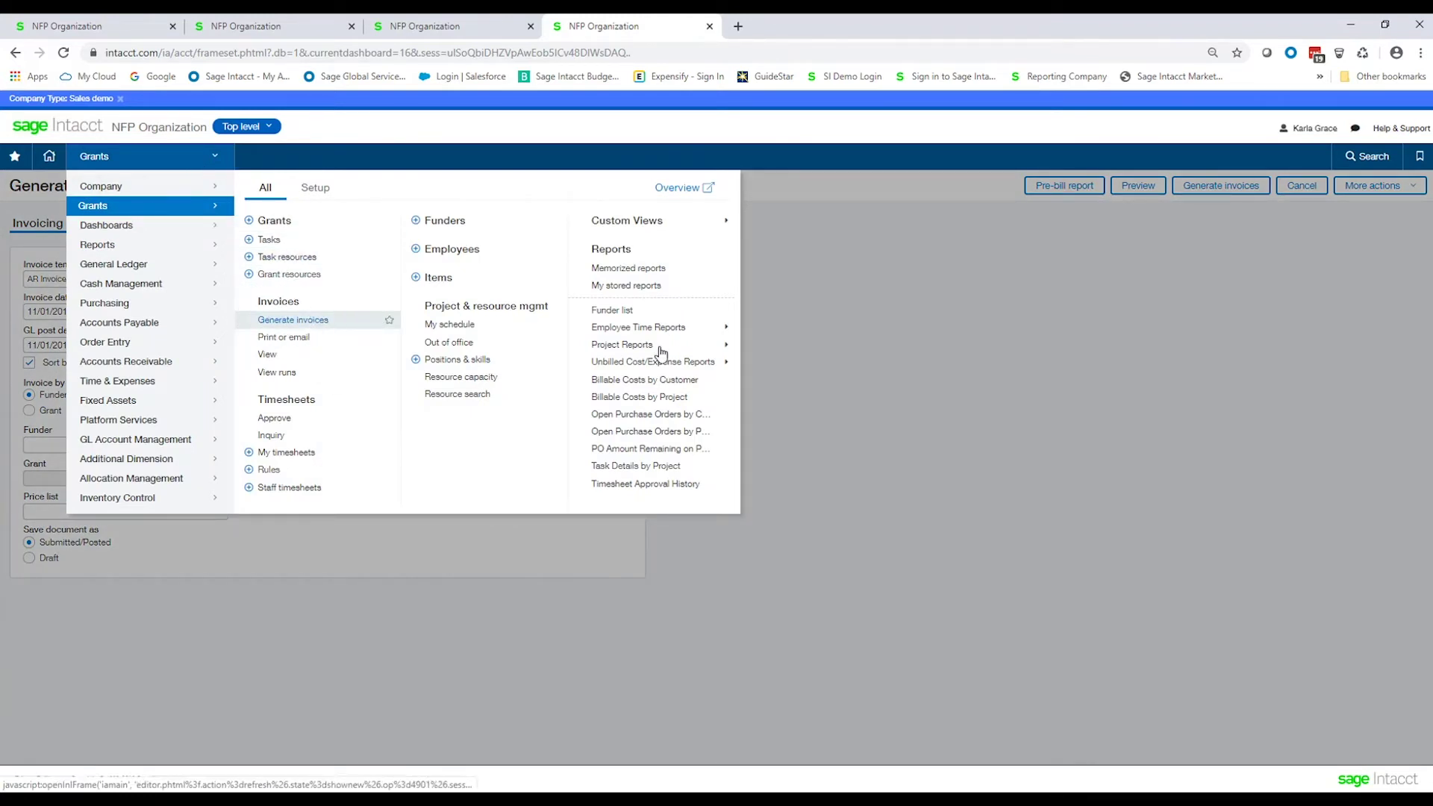
{"action": "left_click", "coordinate": [314, 327]}
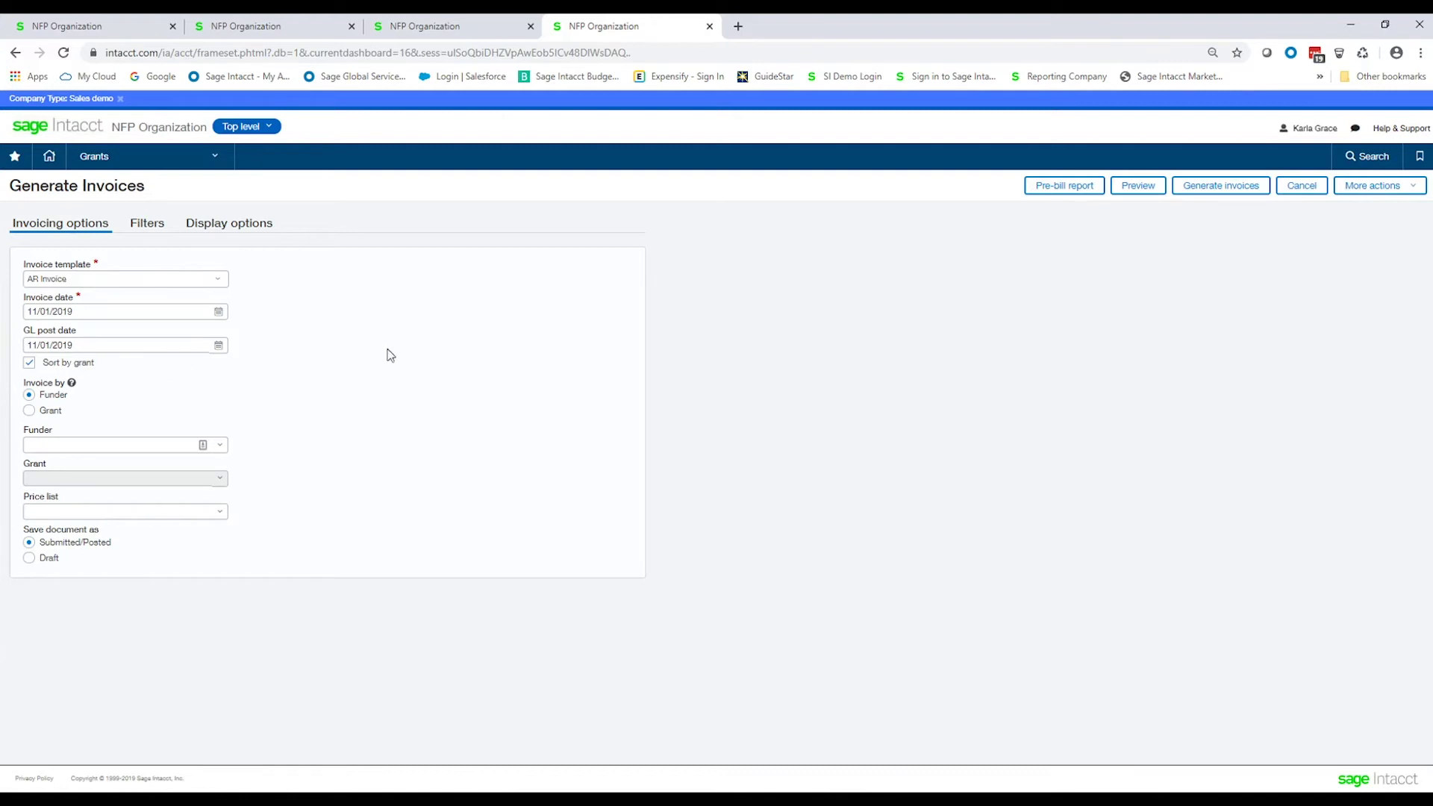
Set invoicing to be by grant and choose 100--Community Development Block Grant (CDBG)
{"action": "left_click", "coordinate": [1216, 190]}
{"action": "left_click", "coordinate": [30, 413]}
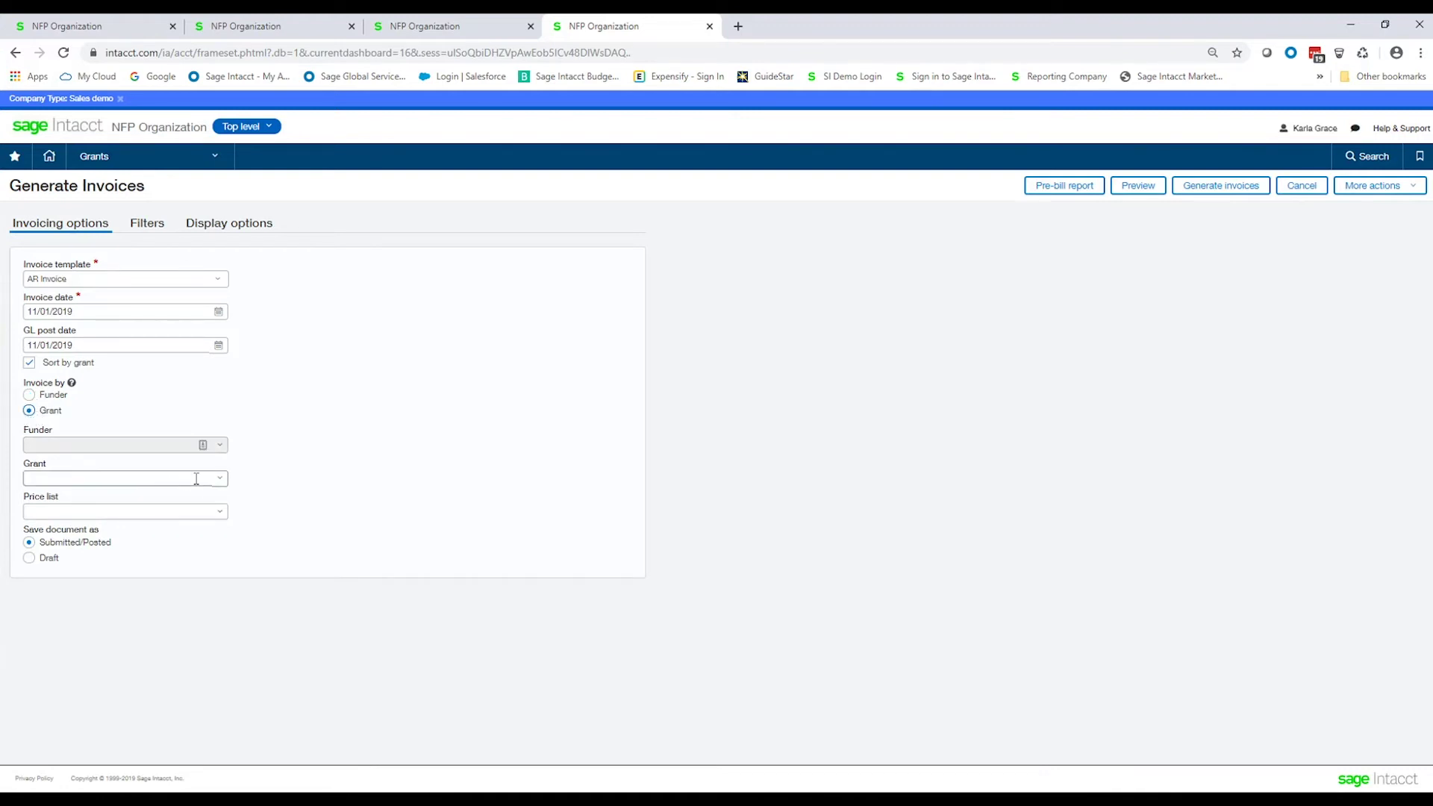
{"action": "left_click", "coordinate": [221, 487]}
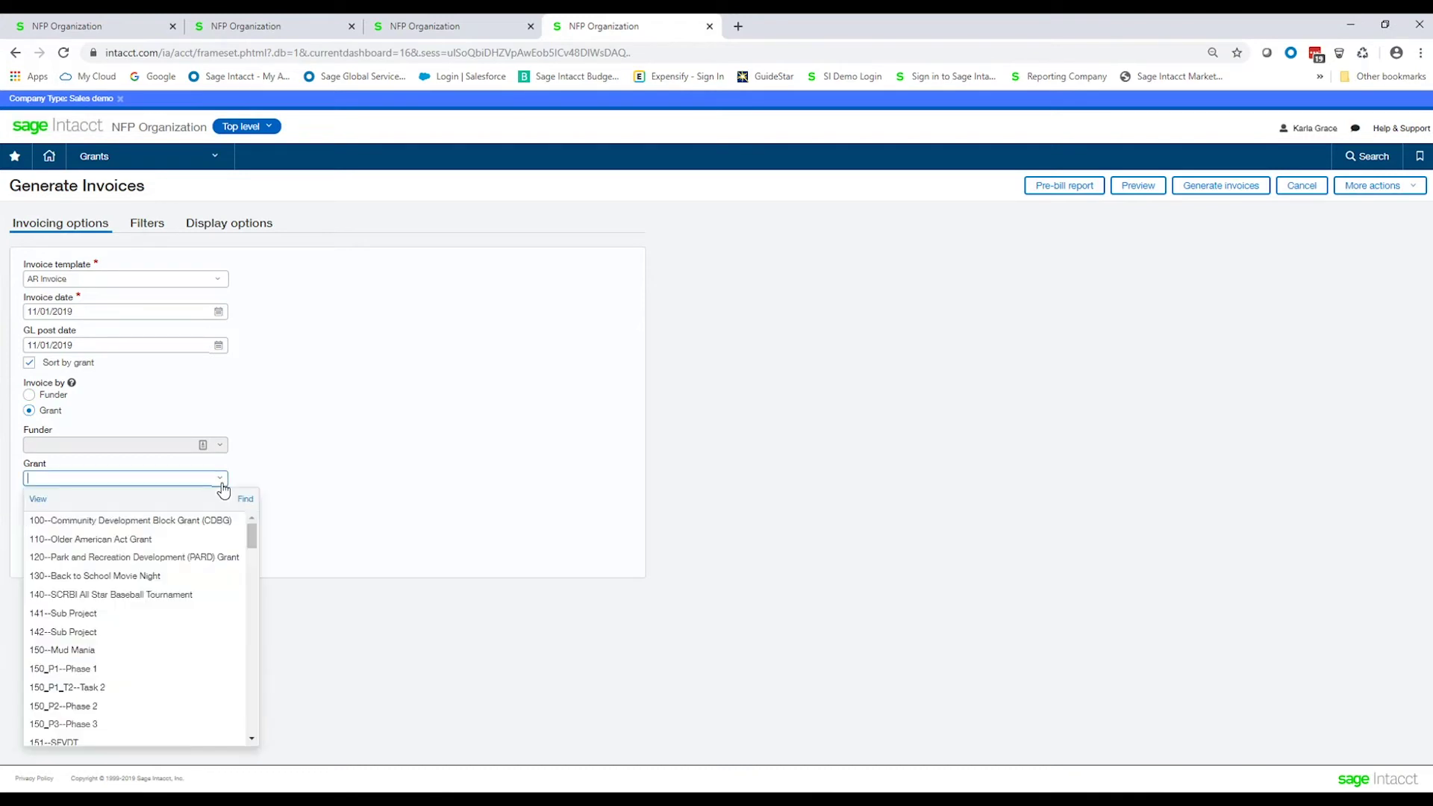
{"action": "left_click", "coordinate": [168, 521]}
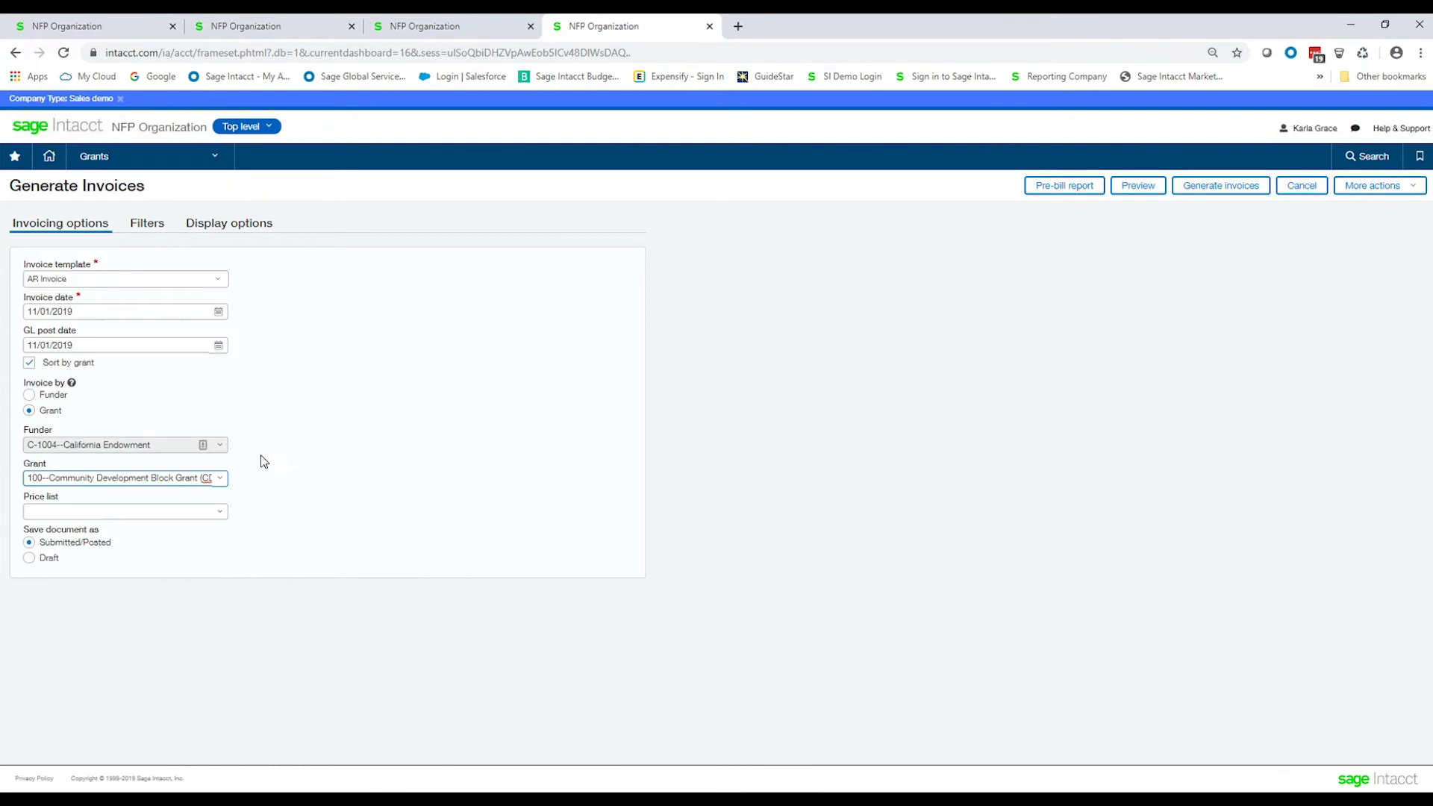
Set the invoice date to 10/31/2019 and preview the grant invoice
{"action": "triple_click", "coordinate": [83, 311]}
{"action": "type", "text": "1031"}
{"action": "key", "text": "Tab"}
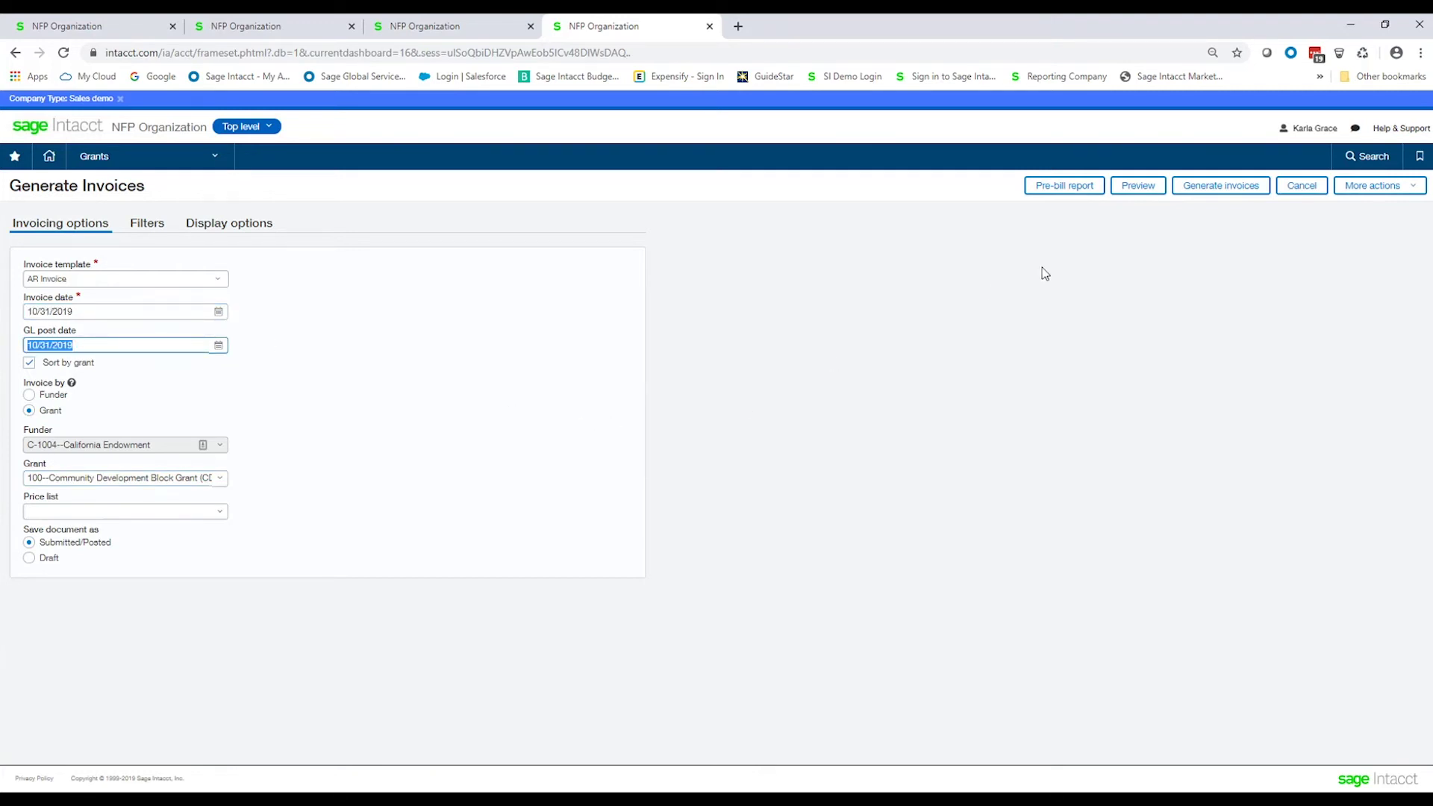
{"action": "left_click", "coordinate": [1135, 192]}
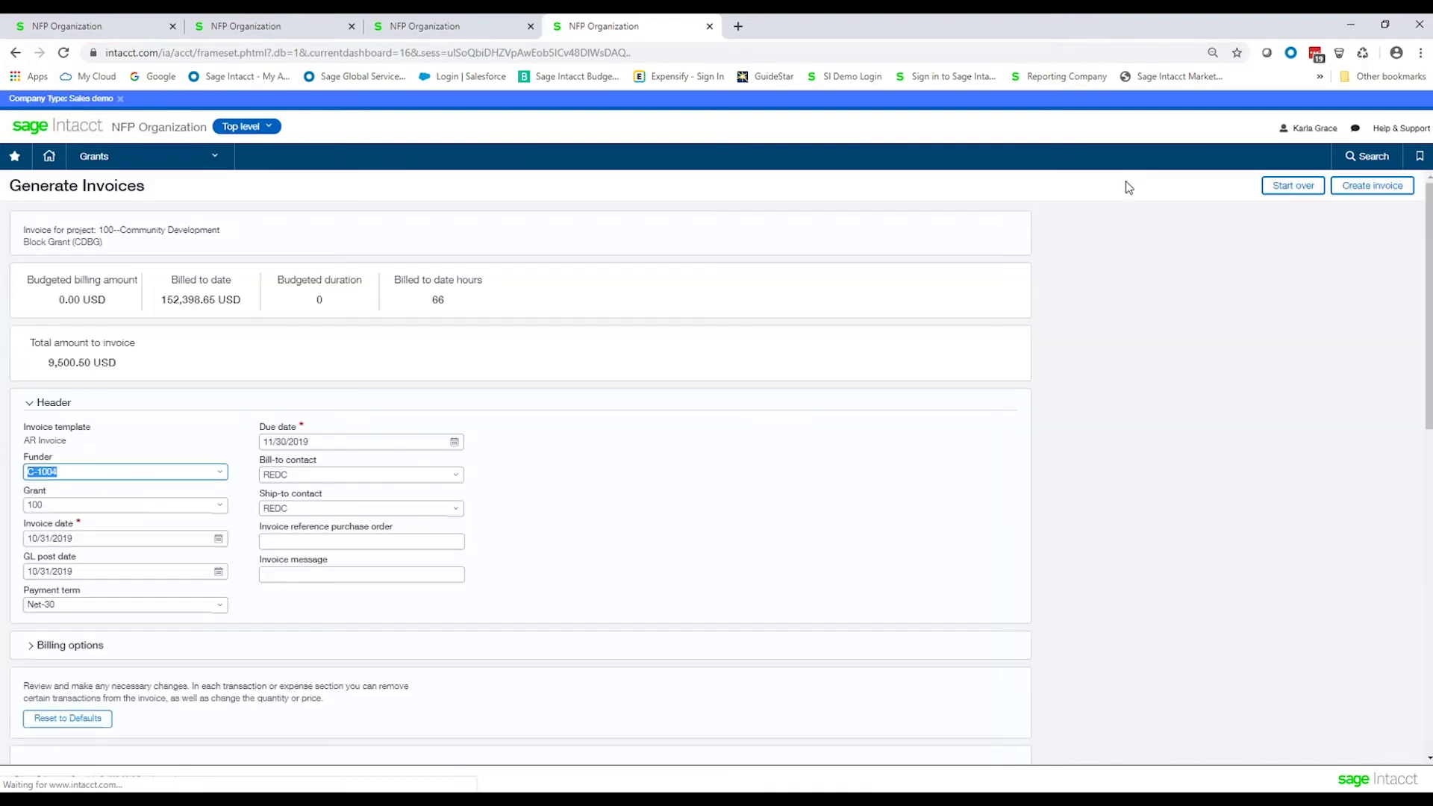
Exclude the 11/01/2019 timesheet entry and the 11/01/2019 Accounts Payable expense from the invoice
{"action": "scroll", "coordinate": [228, 410], "scroll_direction": "down", "scroll_amount": 3}
{"action": "scroll", "coordinate": [227, 406], "scroll_direction": "down", "scroll_amount": 3}
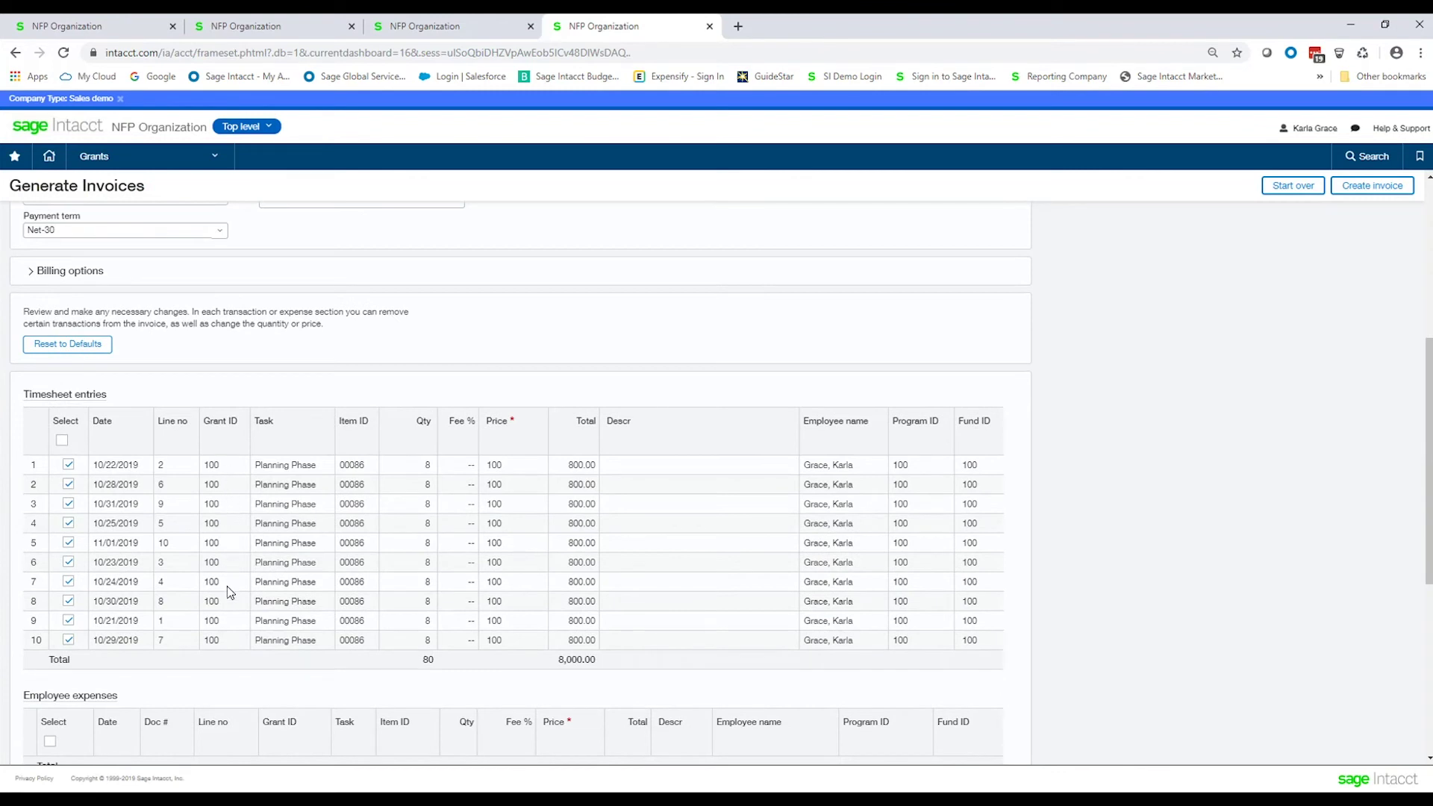
{"action": "scroll", "coordinate": [225, 531], "scroll_direction": "down", "scroll_amount": 1}
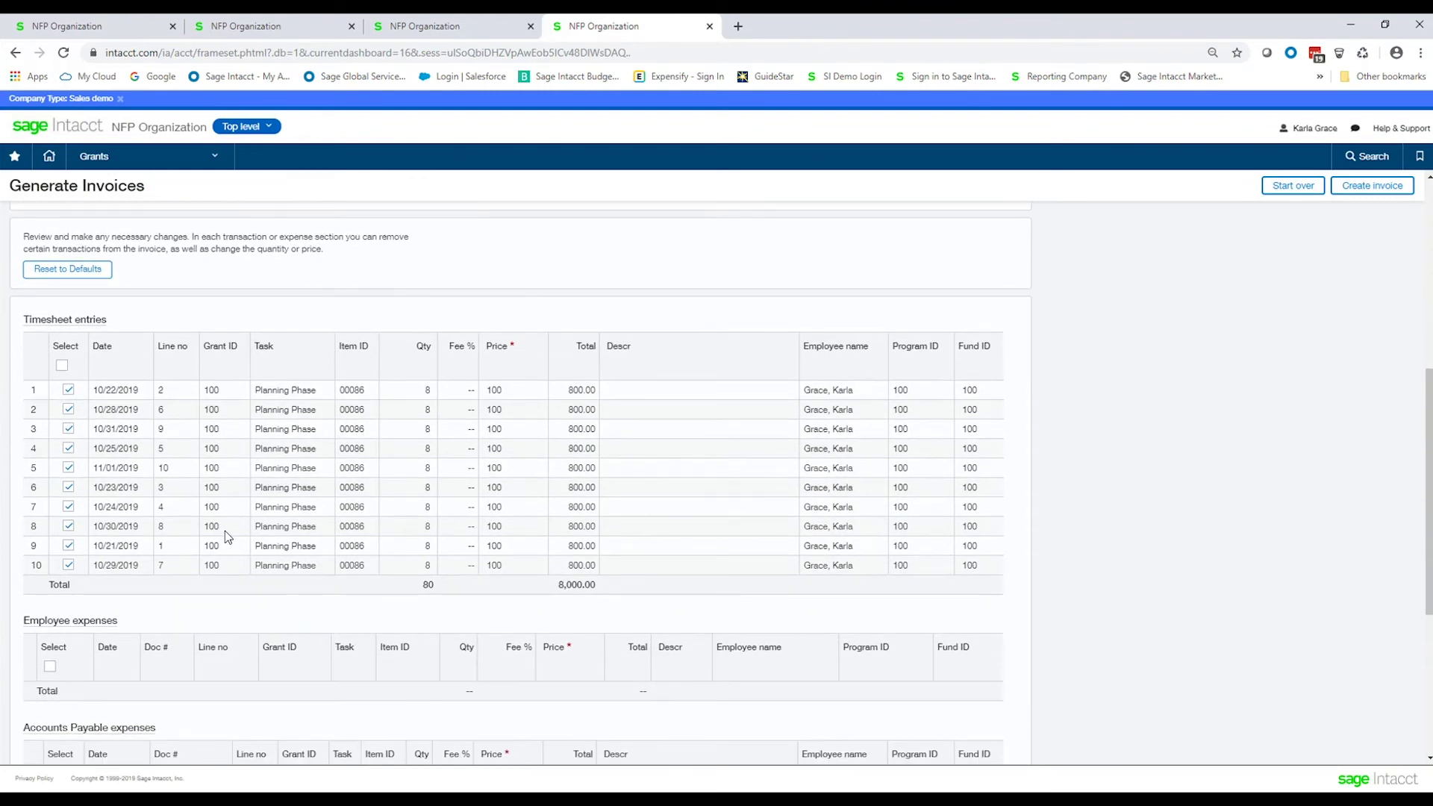
{"action": "scroll", "coordinate": [225, 531], "scroll_direction": "down", "scroll_amount": 3}
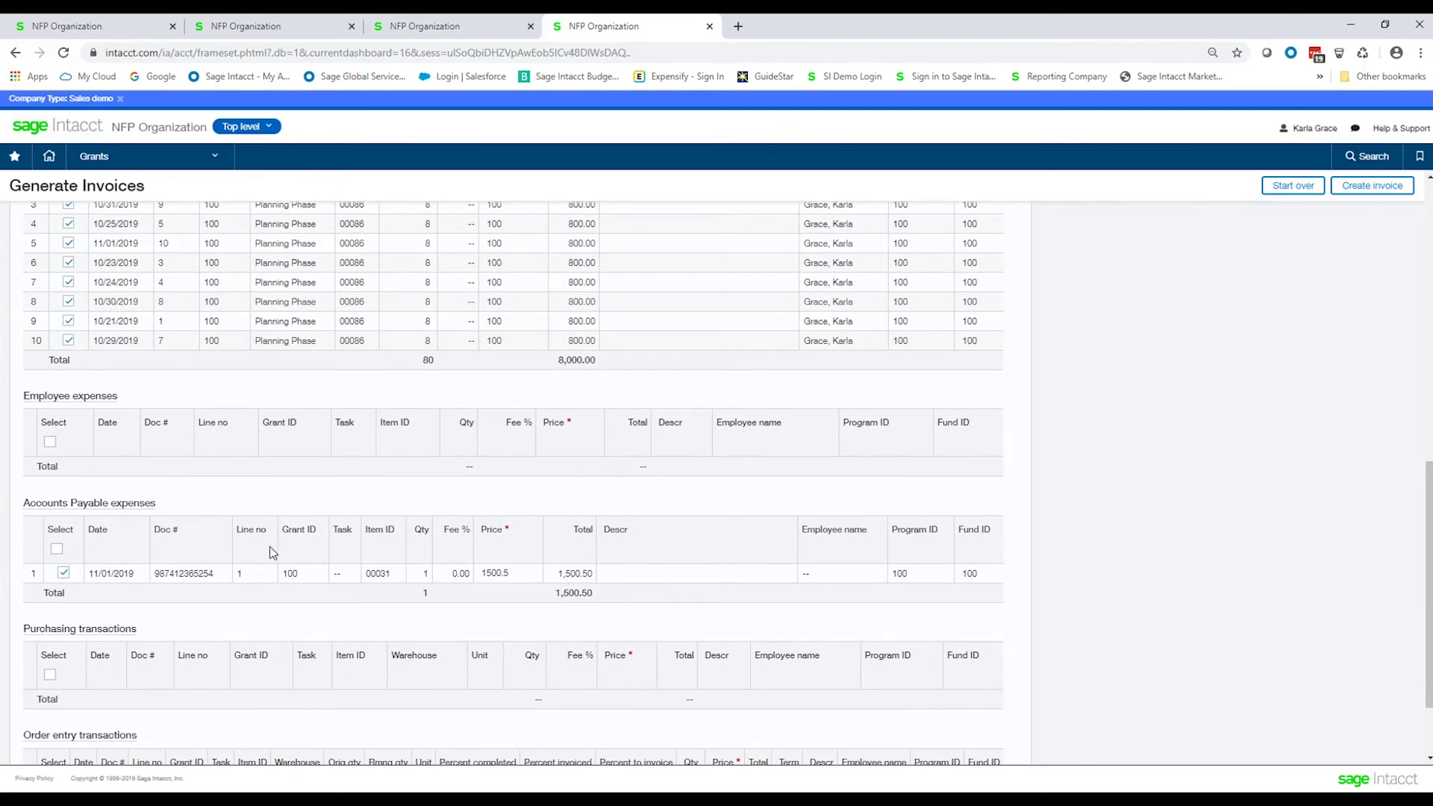
{"action": "scroll", "coordinate": [270, 552], "scroll_direction": "up", "scroll_amount": 1}
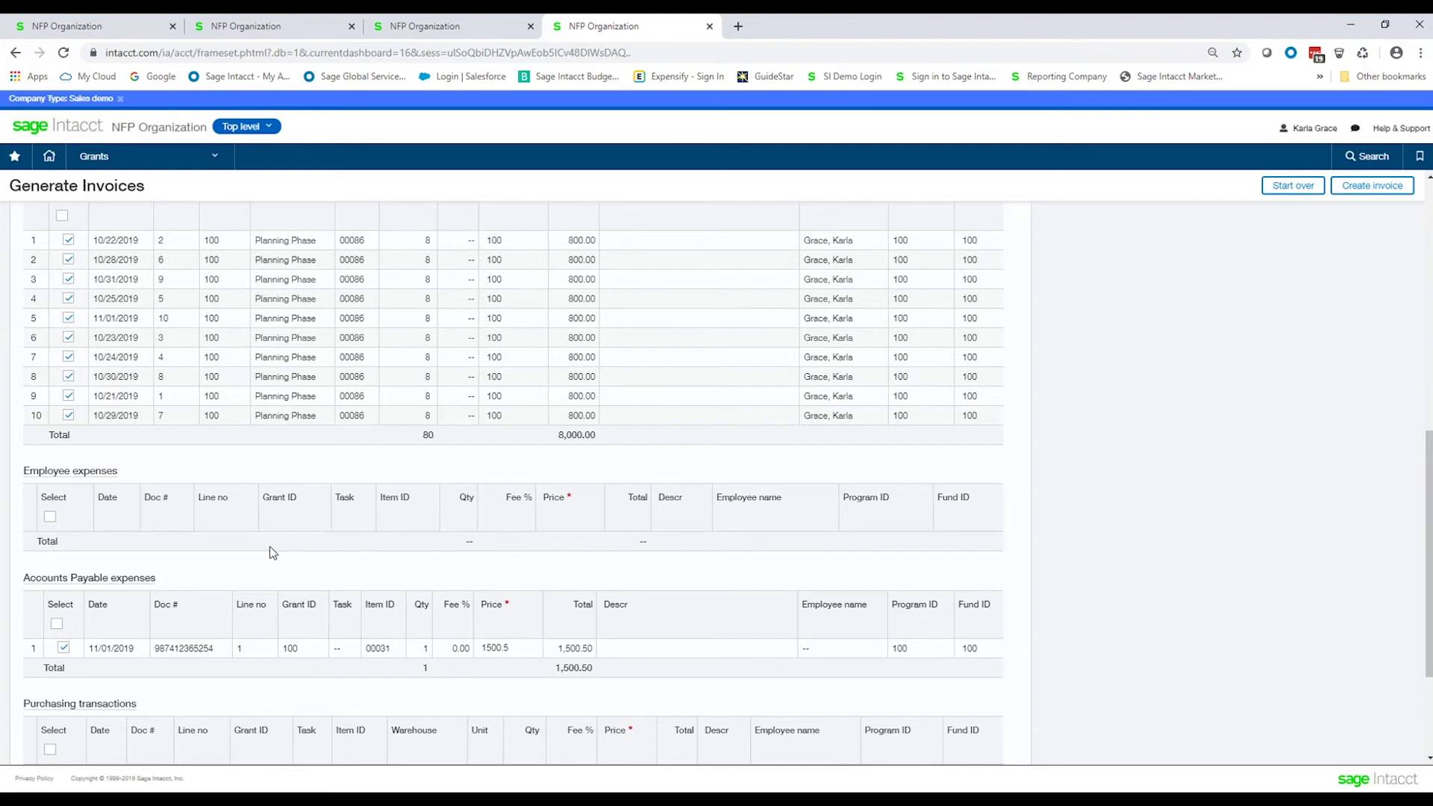
{"action": "left_click", "coordinate": [68, 320]}
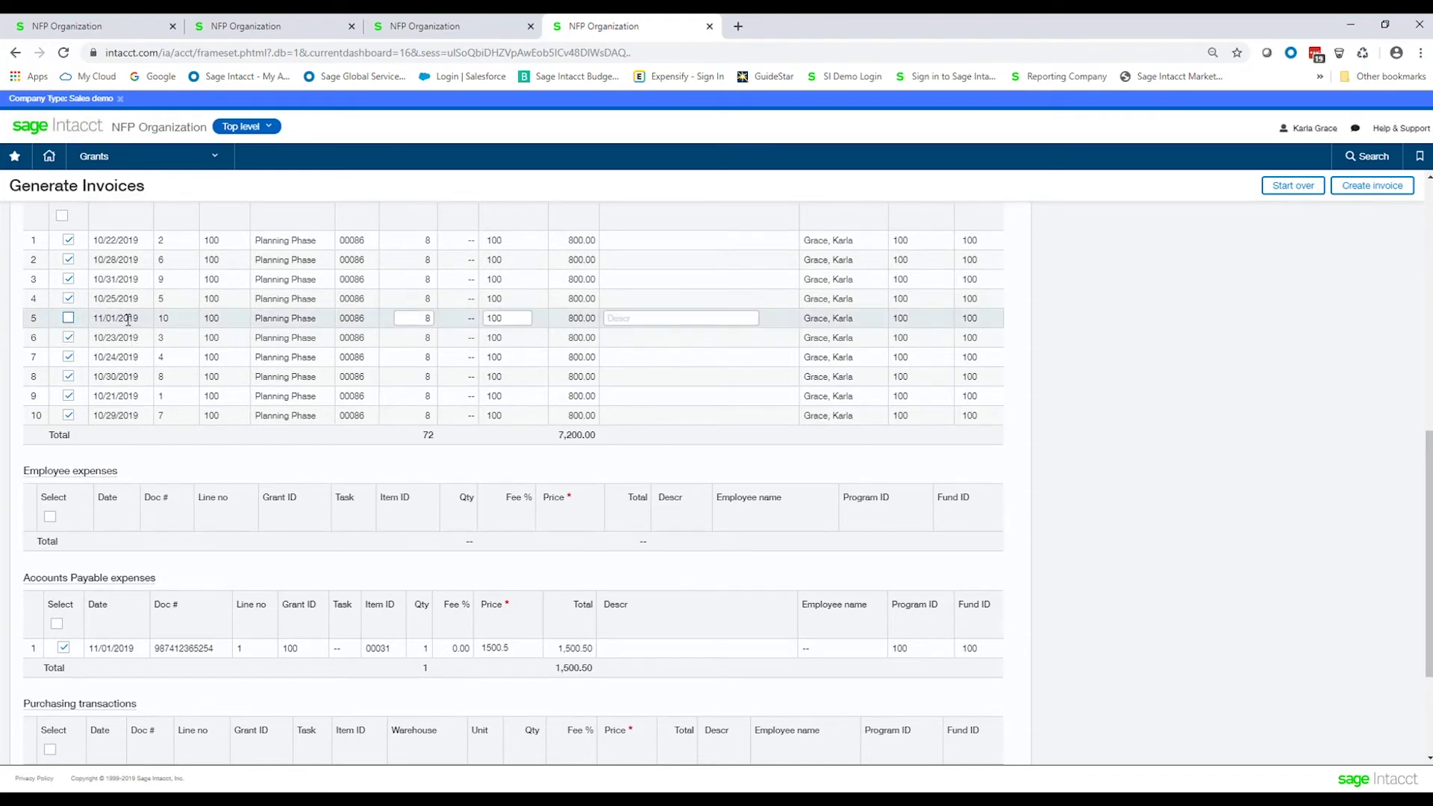
{"action": "left_click_drag", "start_coordinate": [92, 319], "coordinate": [139, 319]}
{"action": "scroll", "coordinate": [112, 454], "scroll_direction": "down", "scroll_amount": 1}
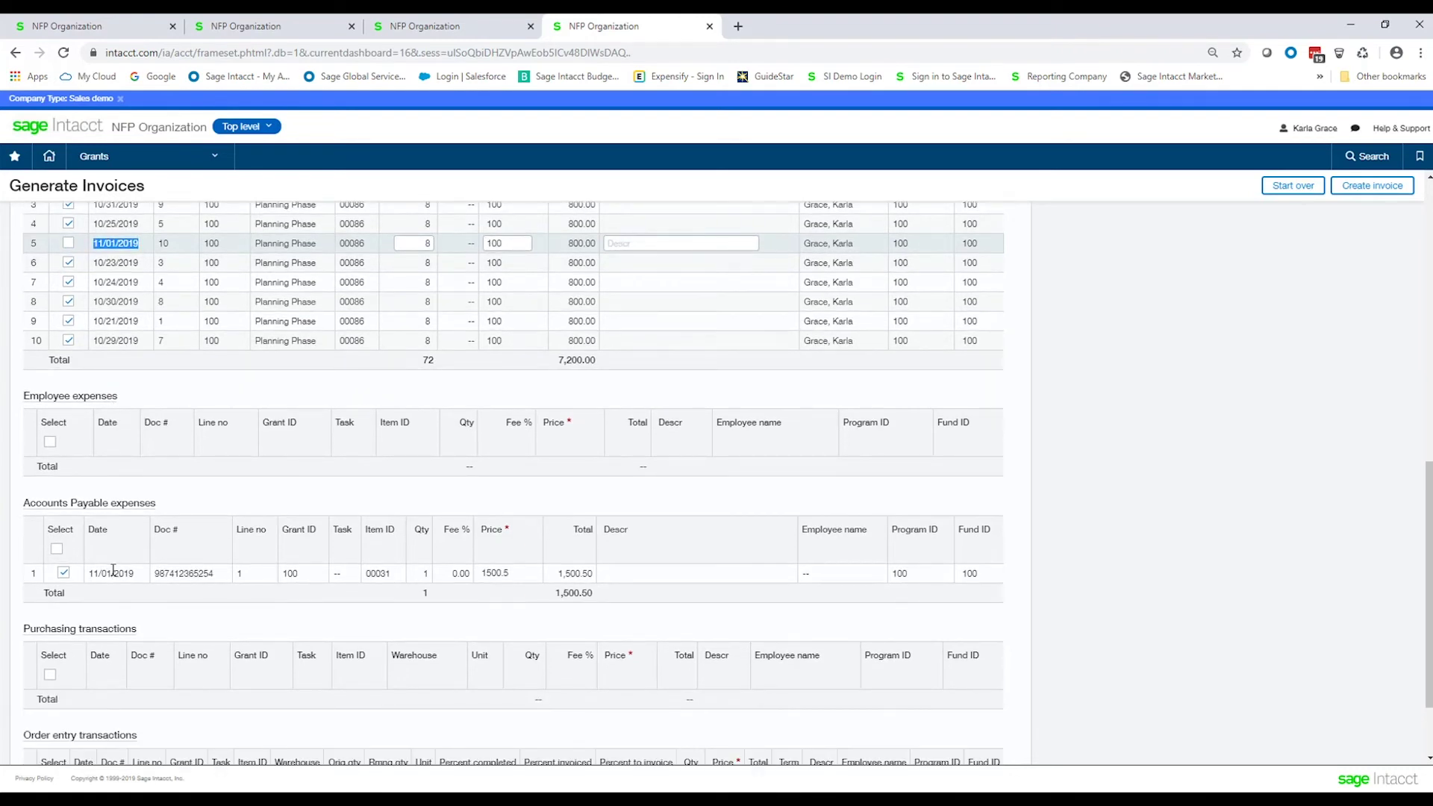
{"action": "left_click", "coordinate": [64, 574]}
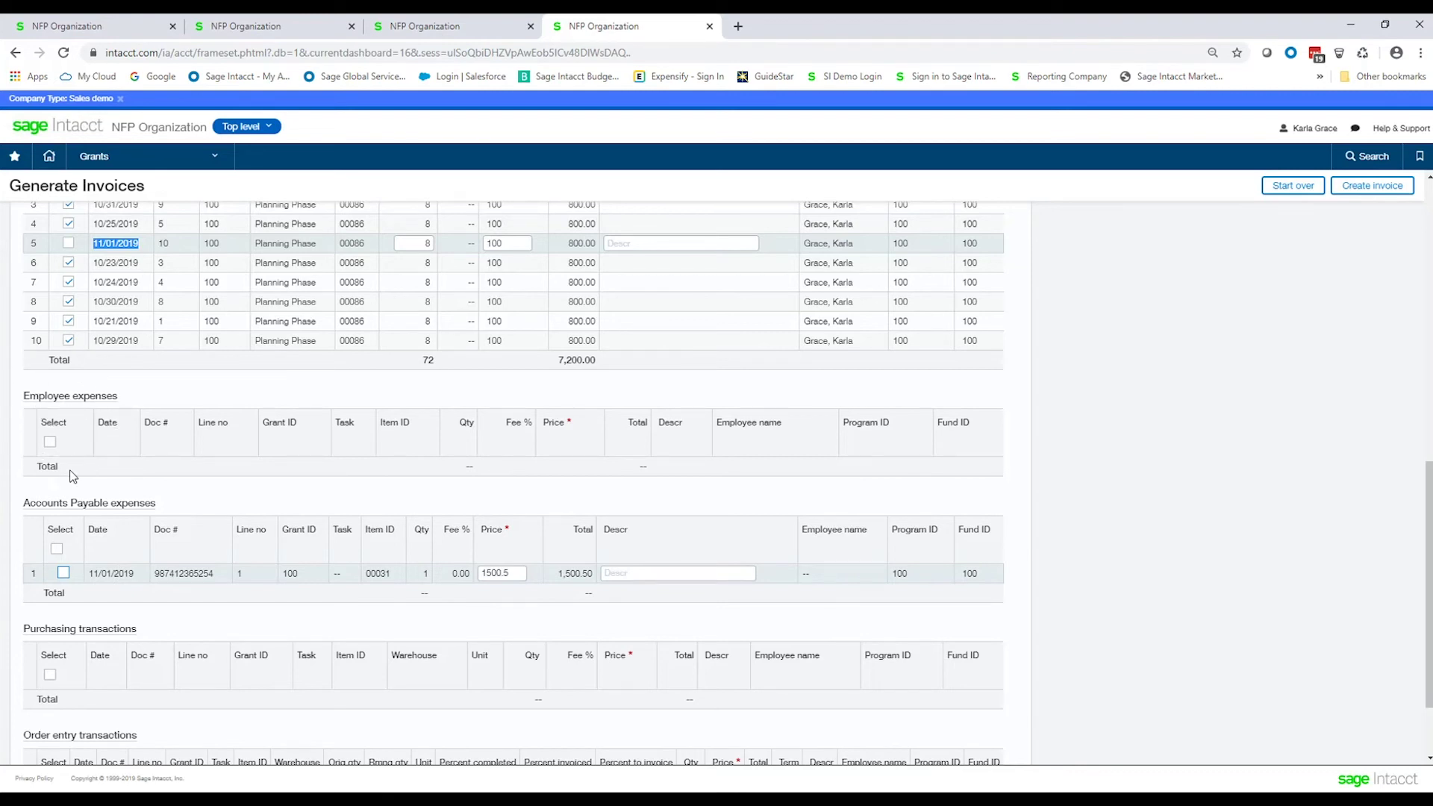
Review the remaining transaction sections and create the invoice
{"action": "scroll", "coordinate": [72, 633], "scroll_direction": "down", "scroll_amount": 2}
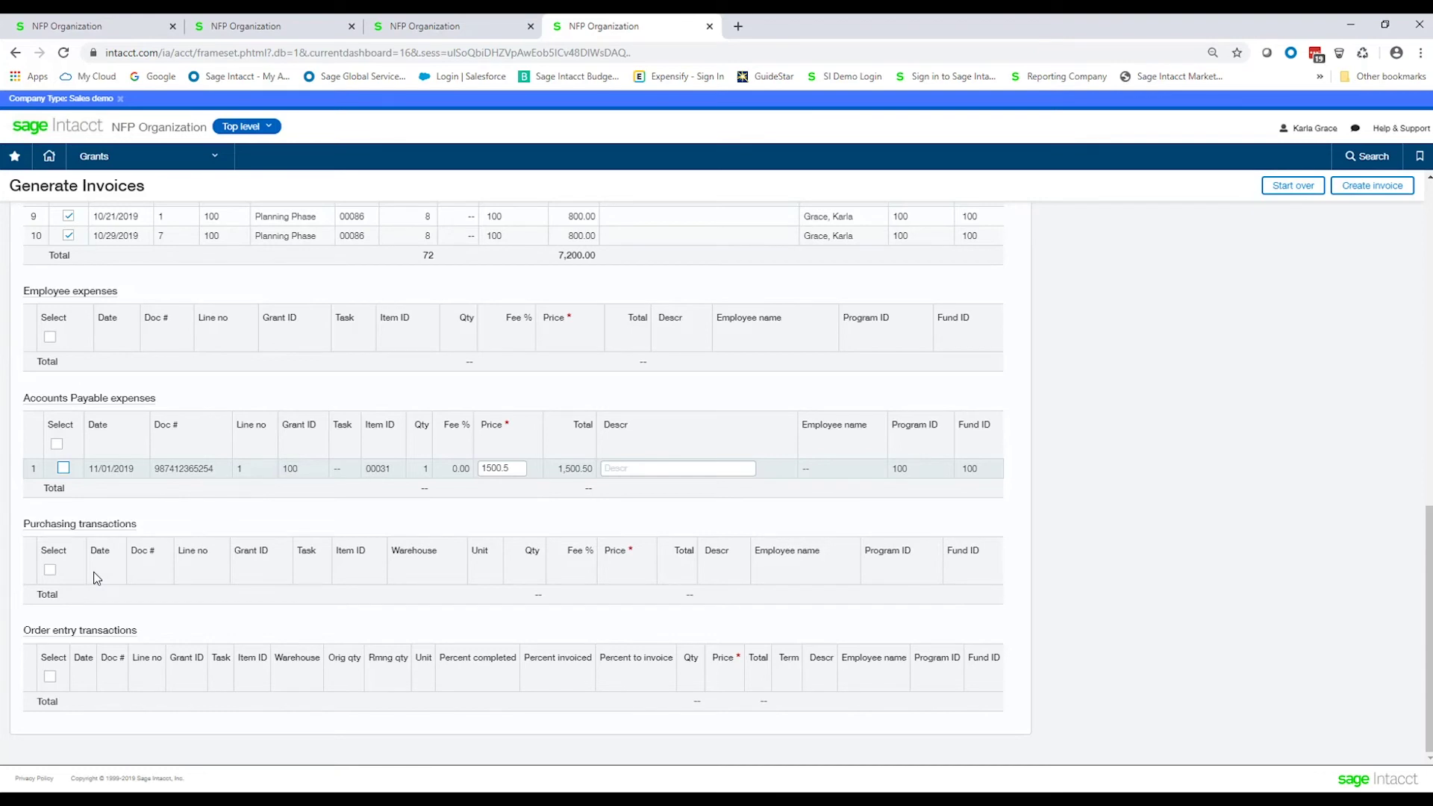
{"action": "scroll", "coordinate": [105, 496], "scroll_direction": "up", "scroll_amount": 3}
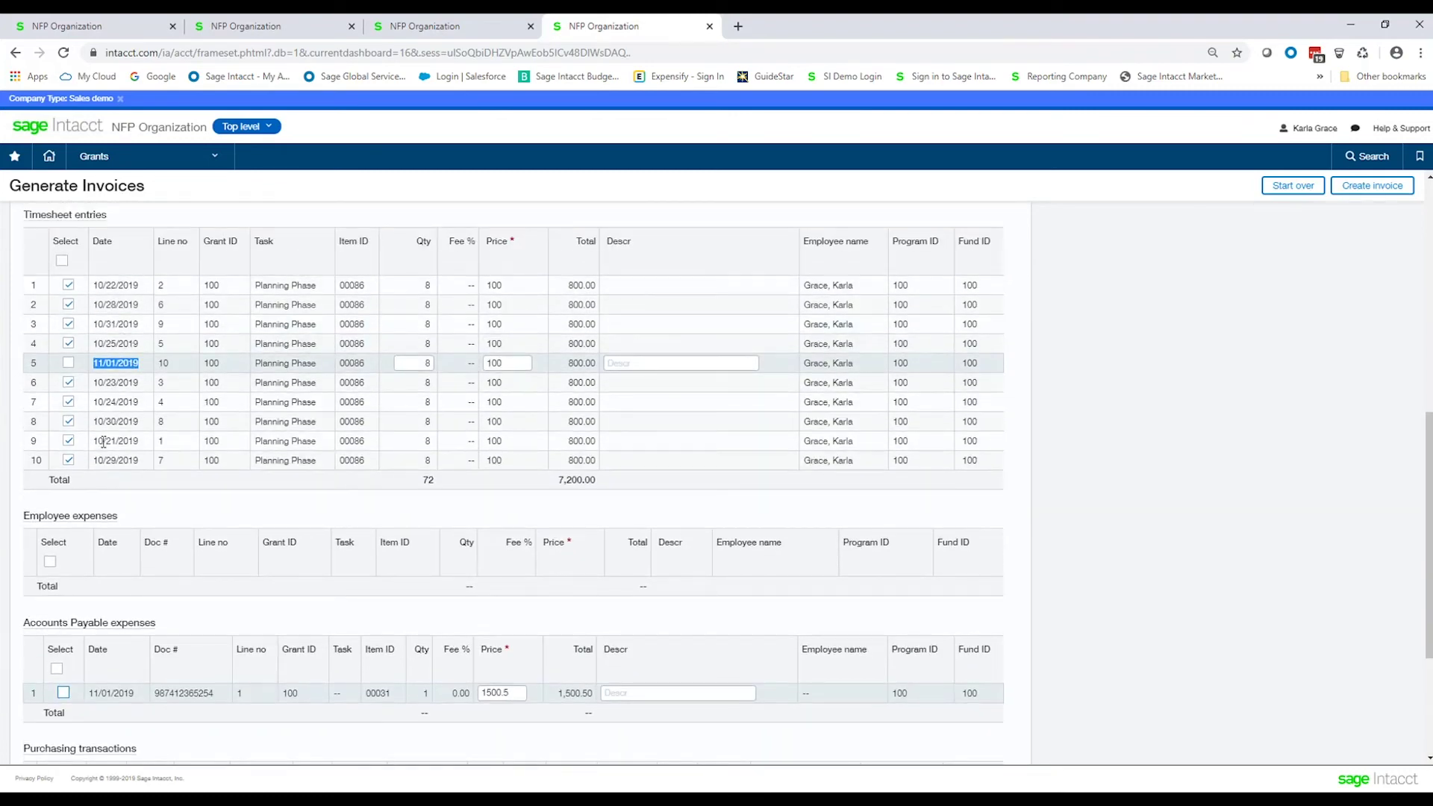
{"action": "scroll", "coordinate": [104, 444], "scroll_direction": "down", "scroll_amount": 3}
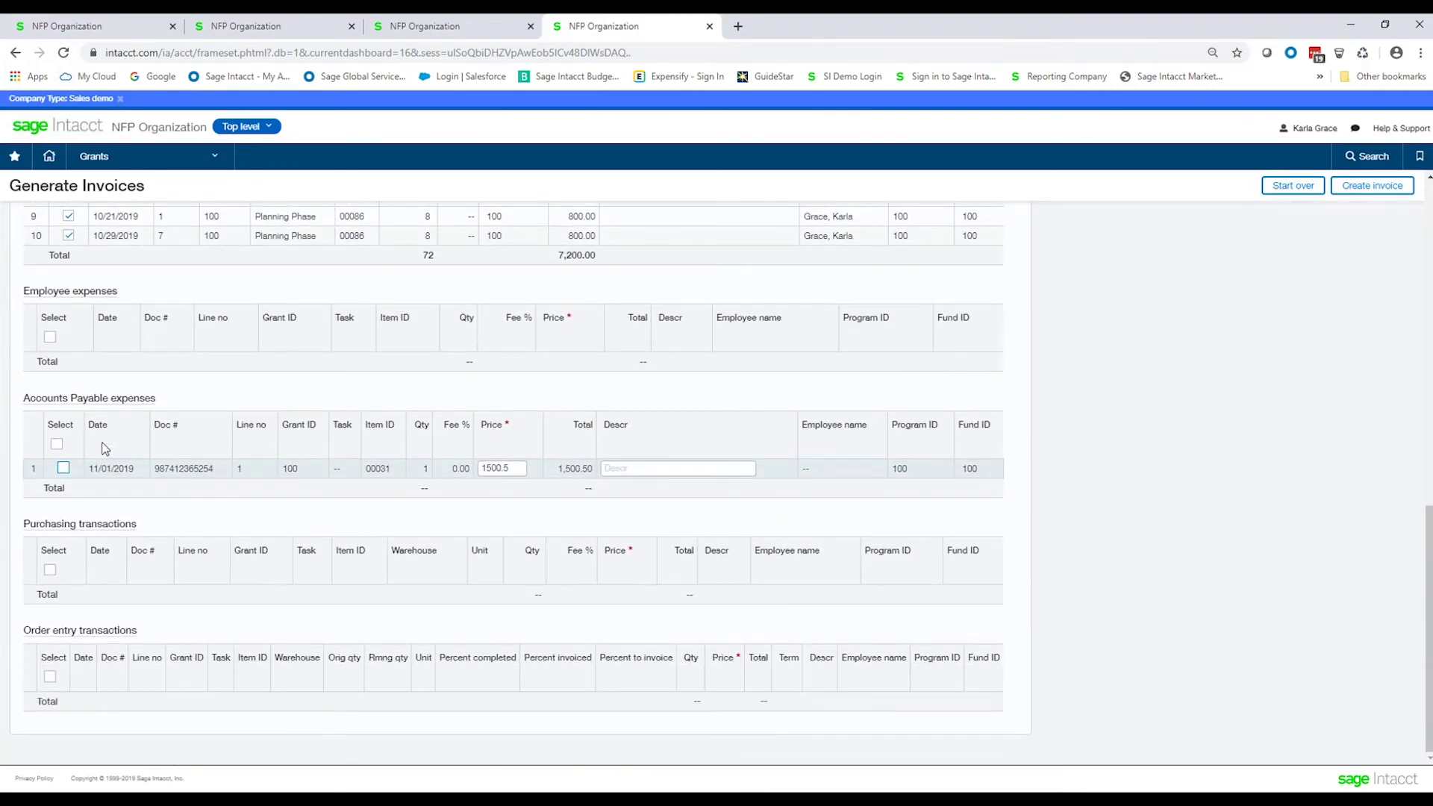
{"action": "scroll", "coordinate": [103, 448], "scroll_direction": "up", "scroll_amount": 7}
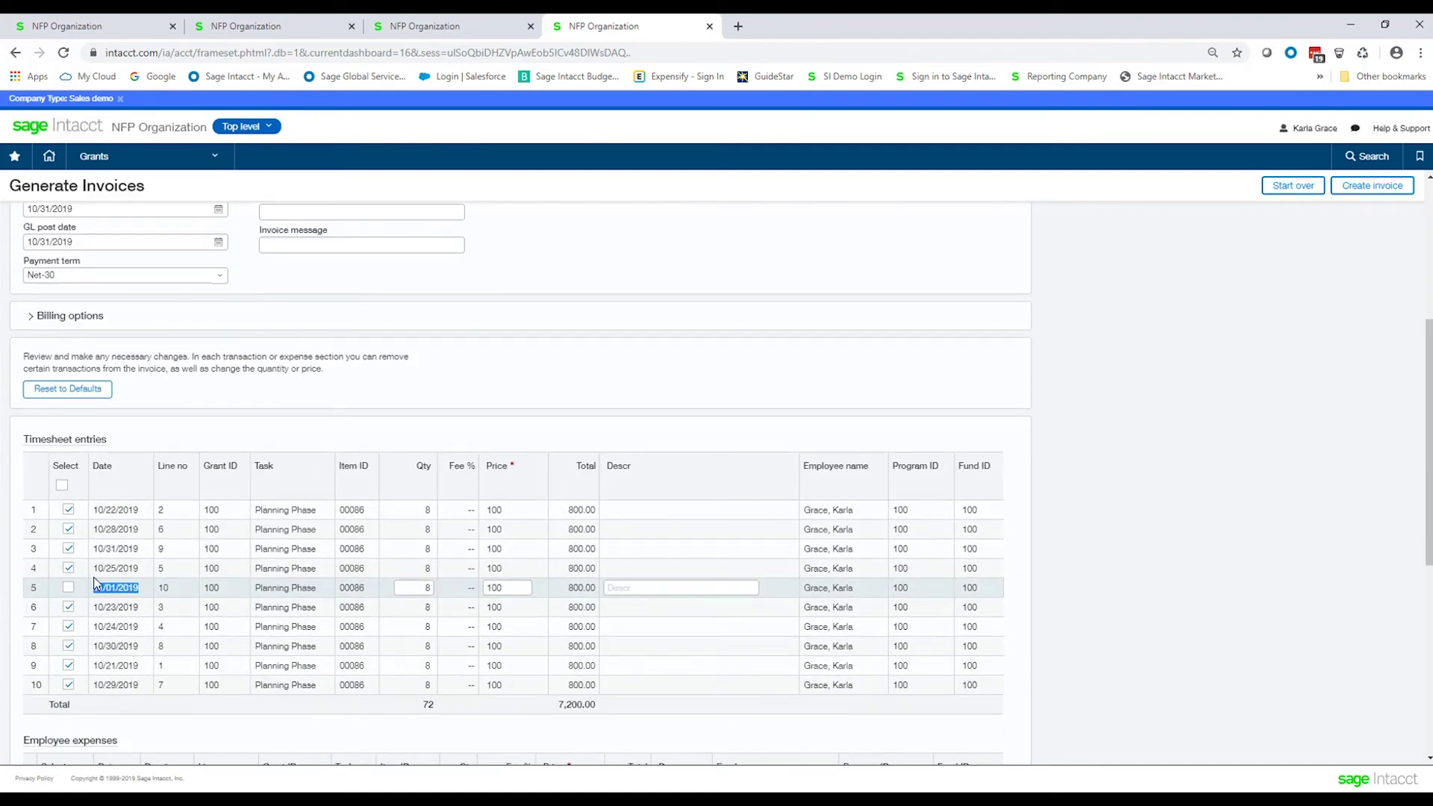
{"action": "scroll", "coordinate": [551, 404], "scroll_direction": "up", "scroll_amount": 5}
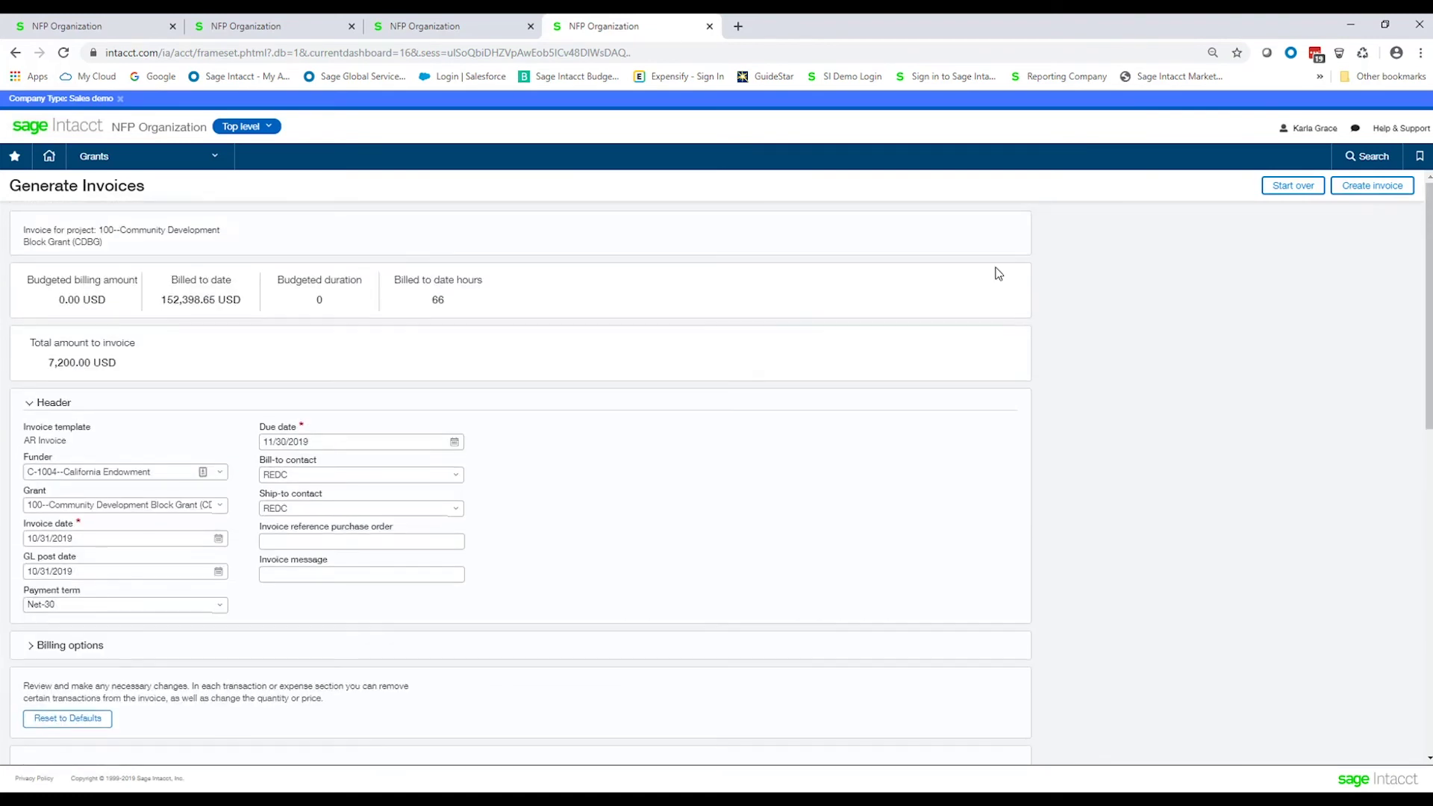
{"action": "left_click", "coordinate": [1375, 186]}
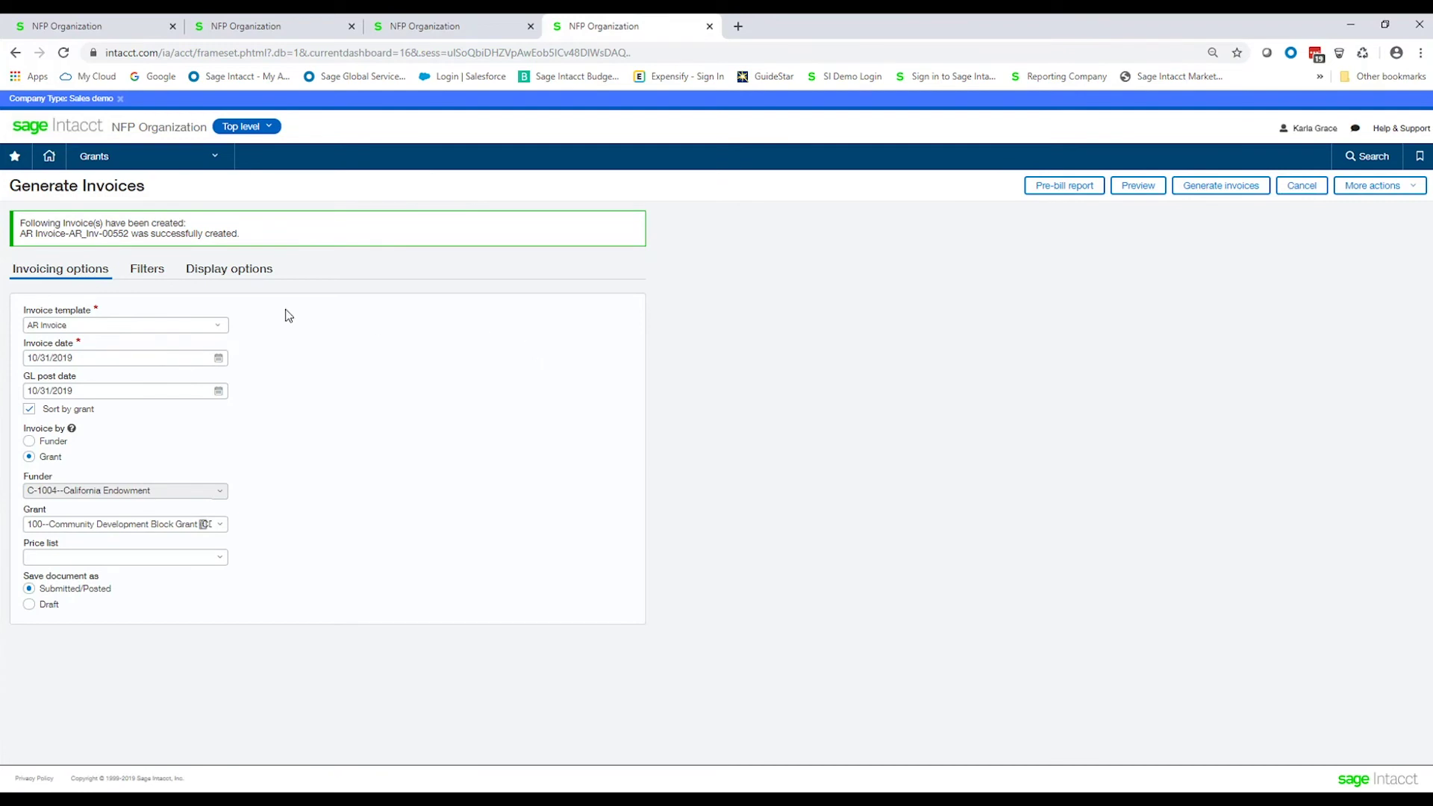
Copy the newly created AR invoice's number from the confirmation text
{"action": "left_click_drag", "start_coordinate": [130, 234], "coordinate": [70, 233]}
{"action": "right_click", "coordinate": [79, 235]}
{"action": "left_click", "coordinate": [105, 245]}
Leave invoice generation and open the AR Invoice transaction list in Order Entry
{"action": "left_click", "coordinate": [1302, 185]}
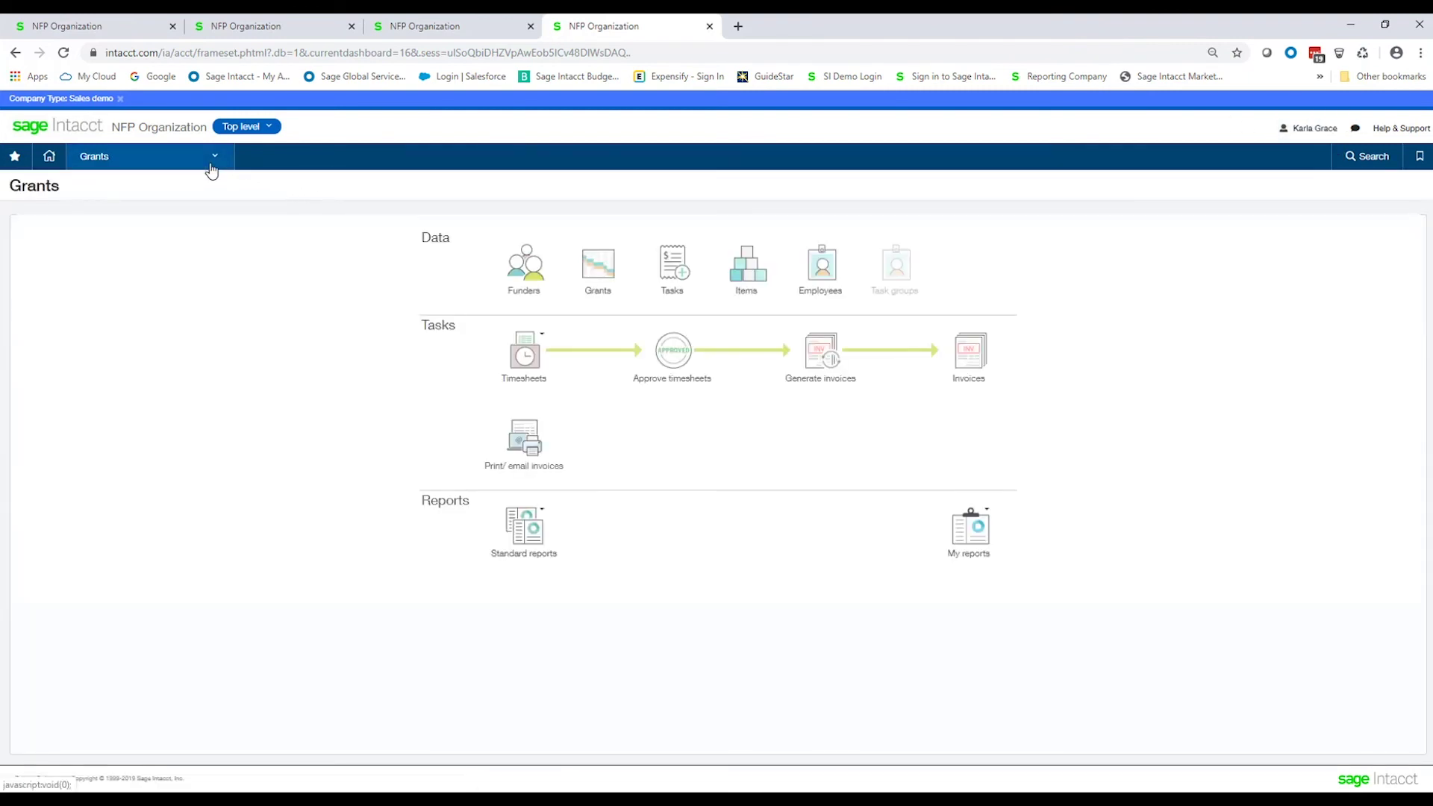
{"action": "left_click", "coordinate": [212, 166]}
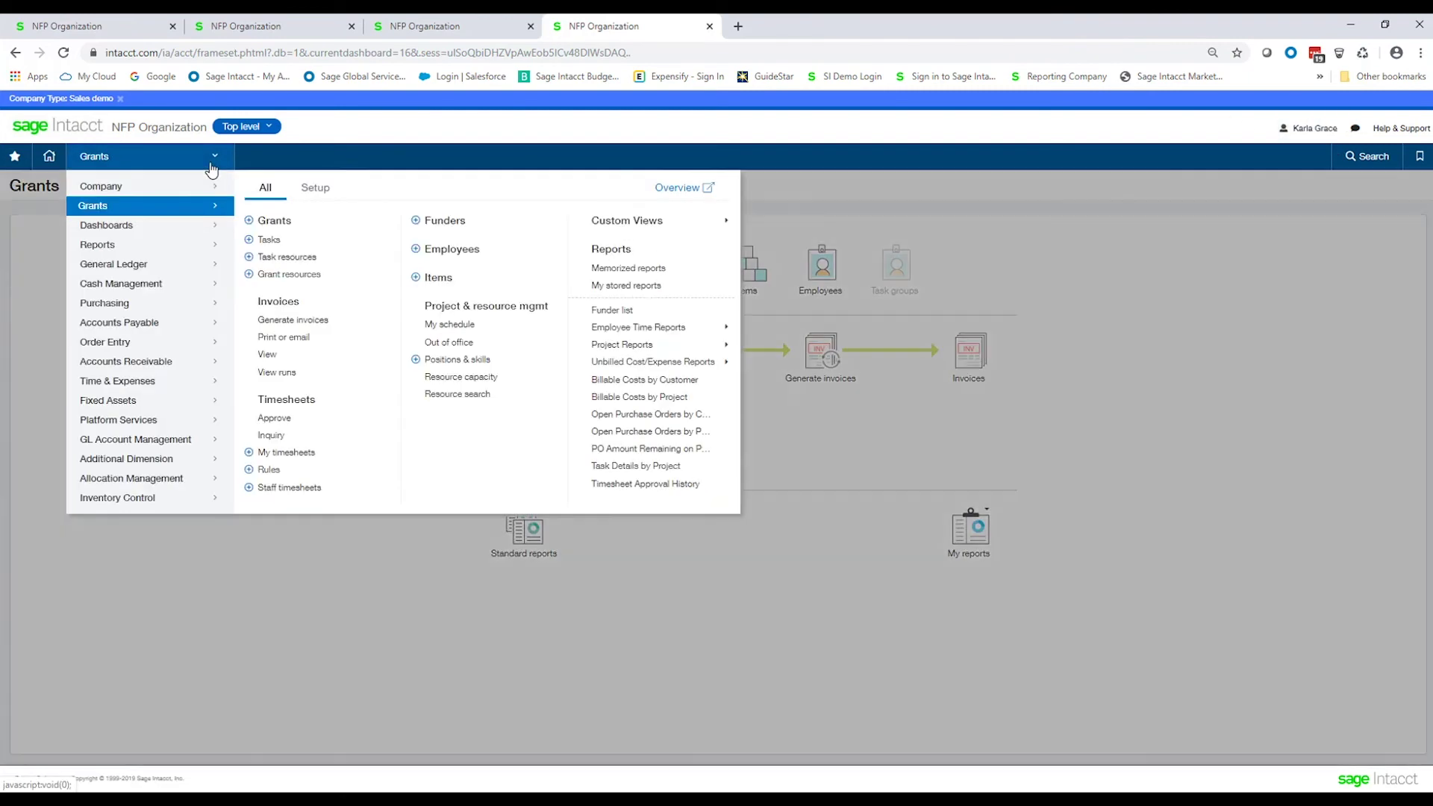
{"action": "mouse_move", "coordinate": [128, 349]}
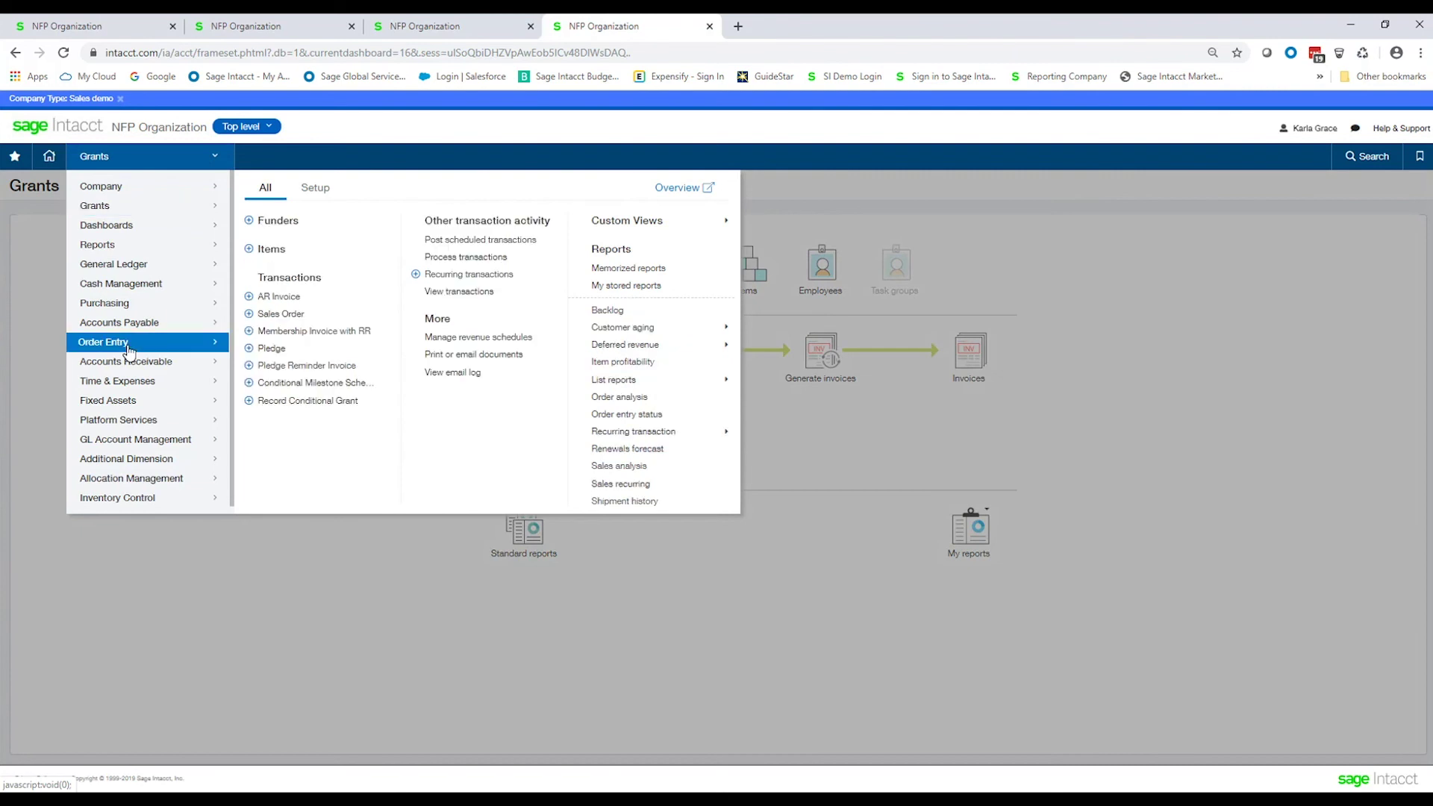
{"action": "left_click", "coordinate": [285, 297]}
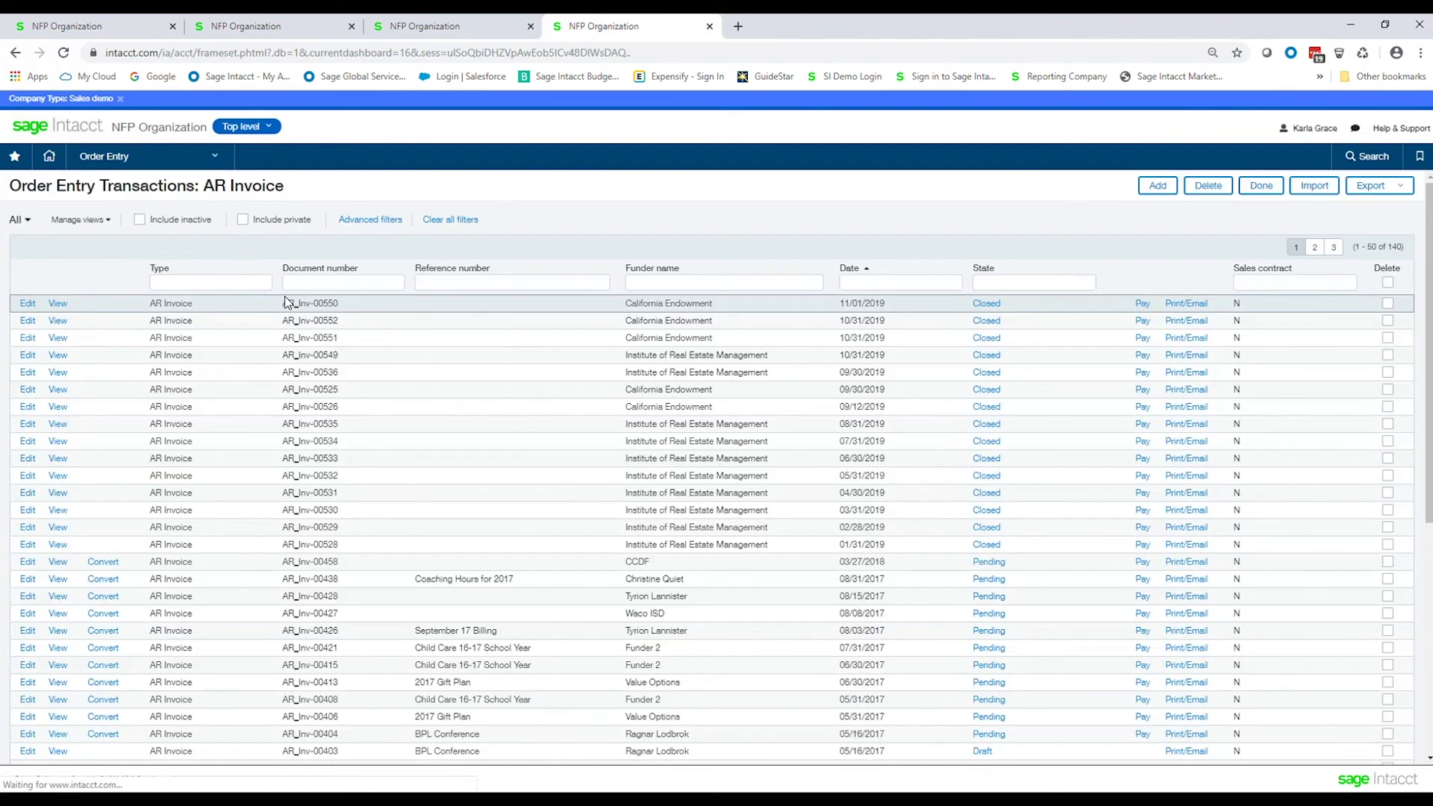
Filter the AR Invoice list by document number using the copied invoice number
{"action": "left_click", "coordinate": [308, 284]}
{"action": "key", "text": "ctrl+v"}
{"action": "key", "text": "Return"}
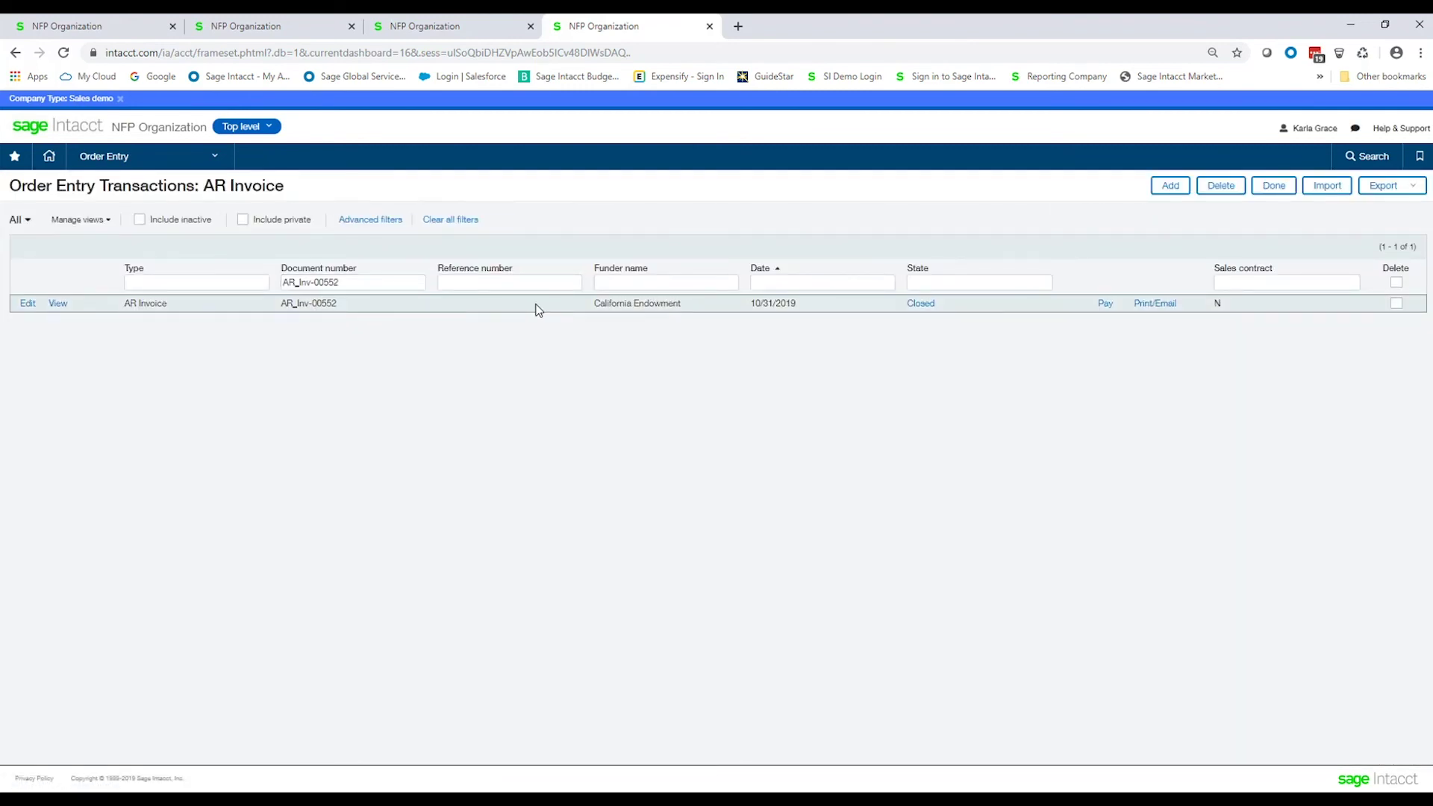
View the filtered AR invoice, review its header details and line entries, and close it
{"action": "left_click", "coordinate": [54, 305]}
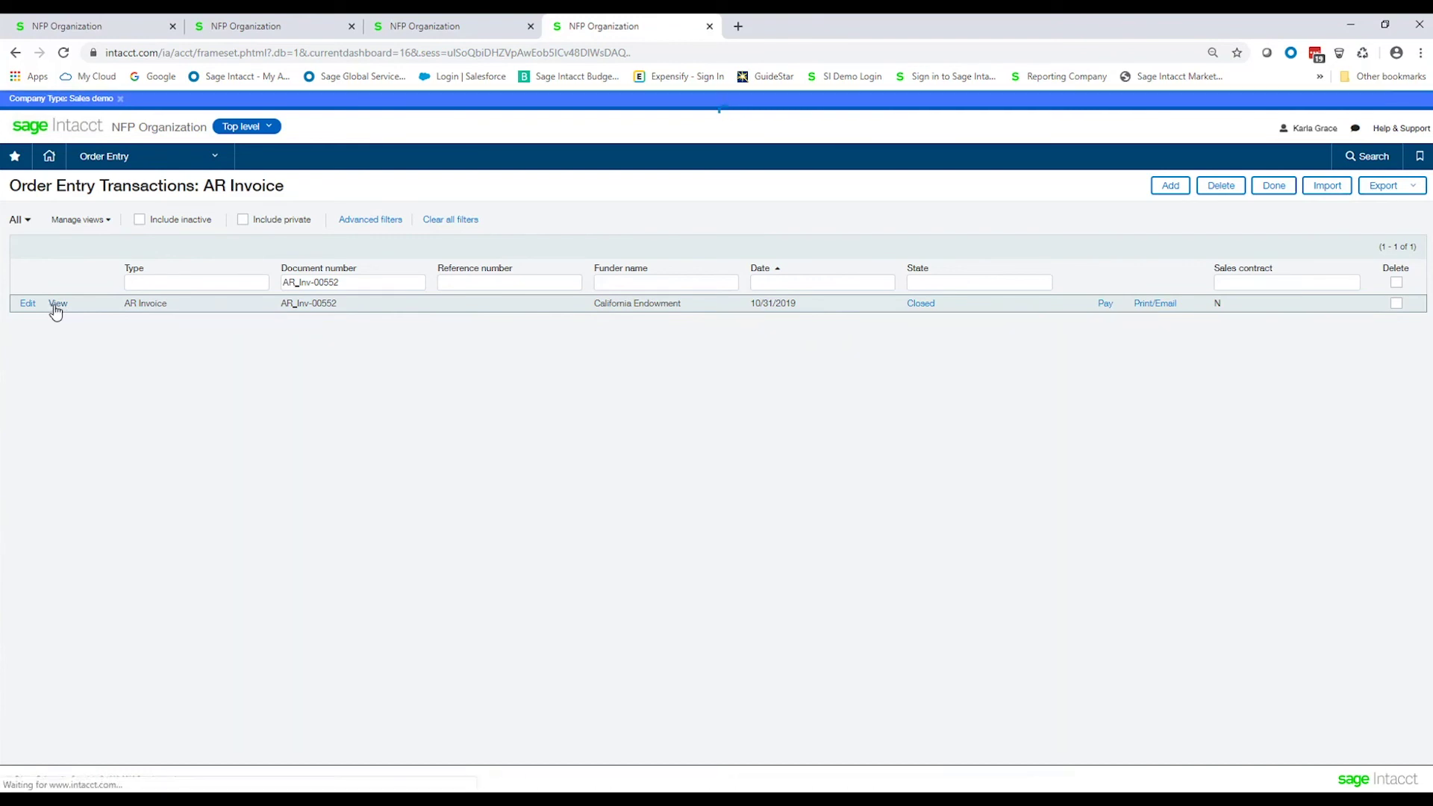
{"action": "scroll", "coordinate": [329, 408], "scroll_direction": "down", "scroll_amount": 2}
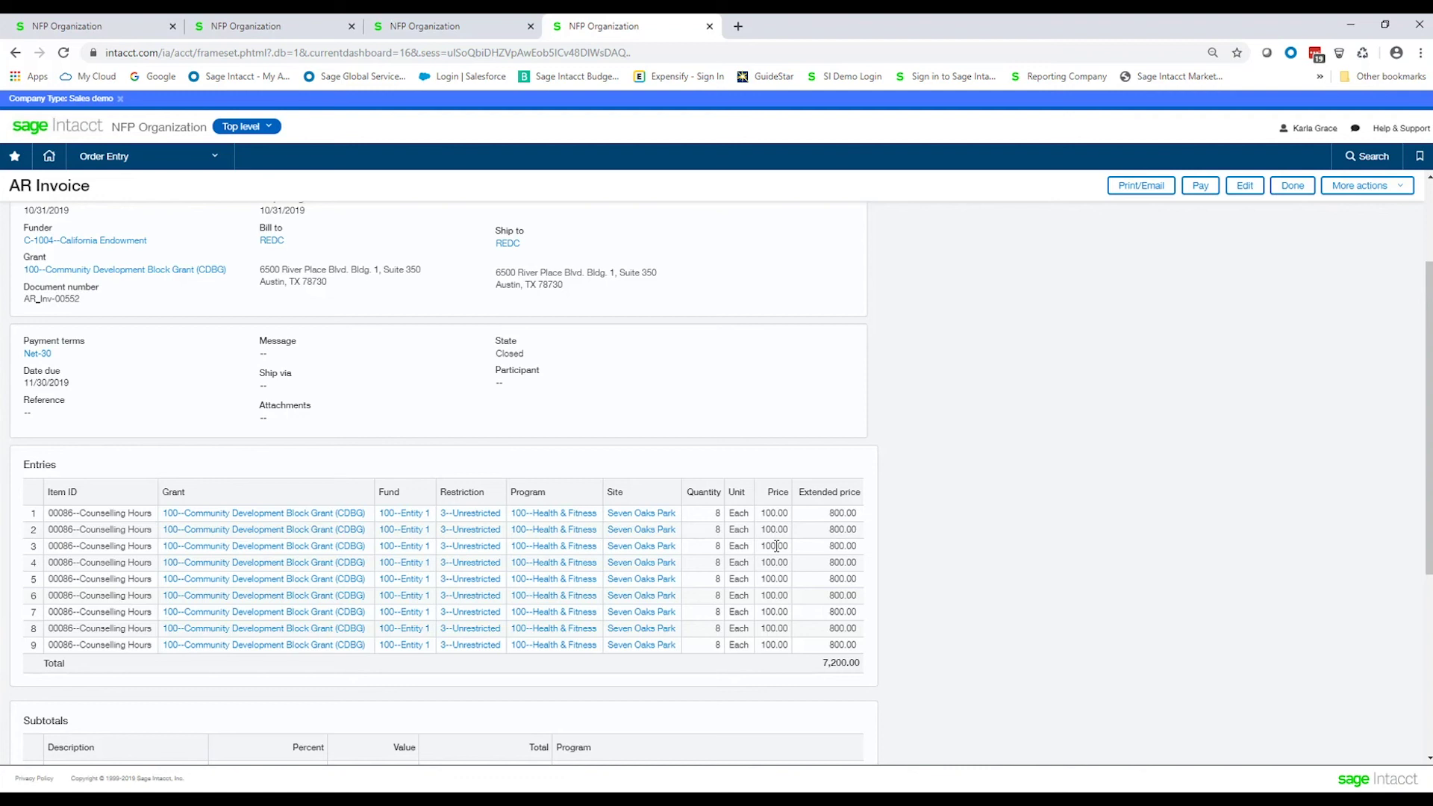
{"action": "left_click", "coordinate": [123, 248]}
{"action": "left_click", "coordinate": [1293, 192]}
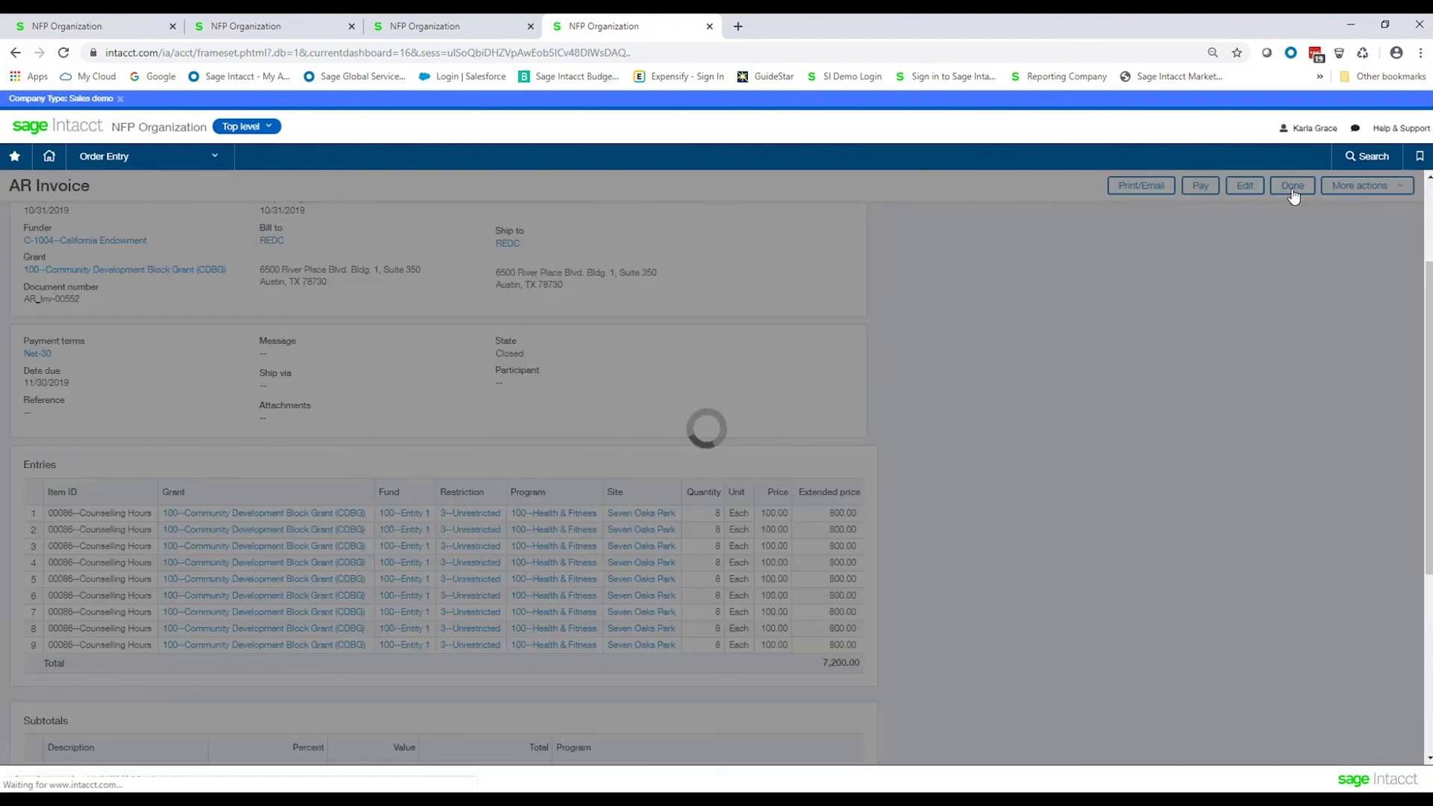